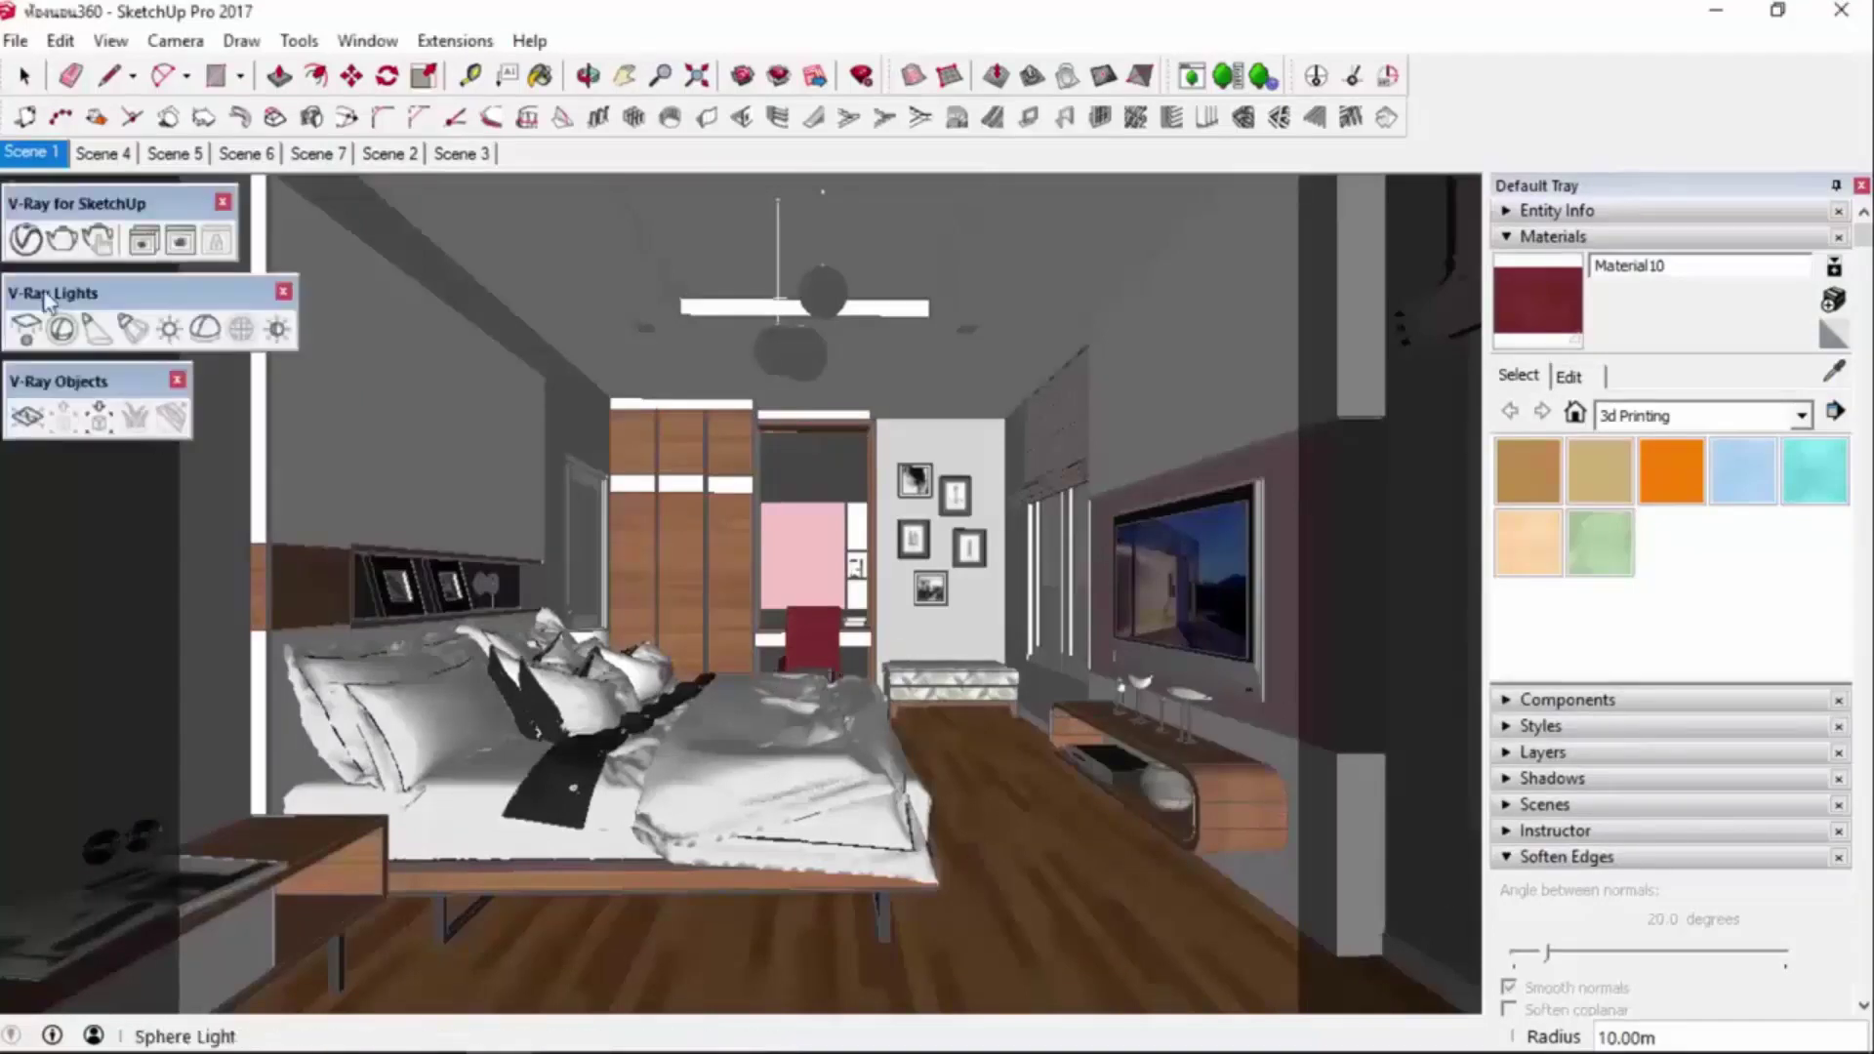
Open the V-Ray Asset Editor's render settings and expand the Renderer options.
{"action": "left_click", "coordinate": [26, 240]}
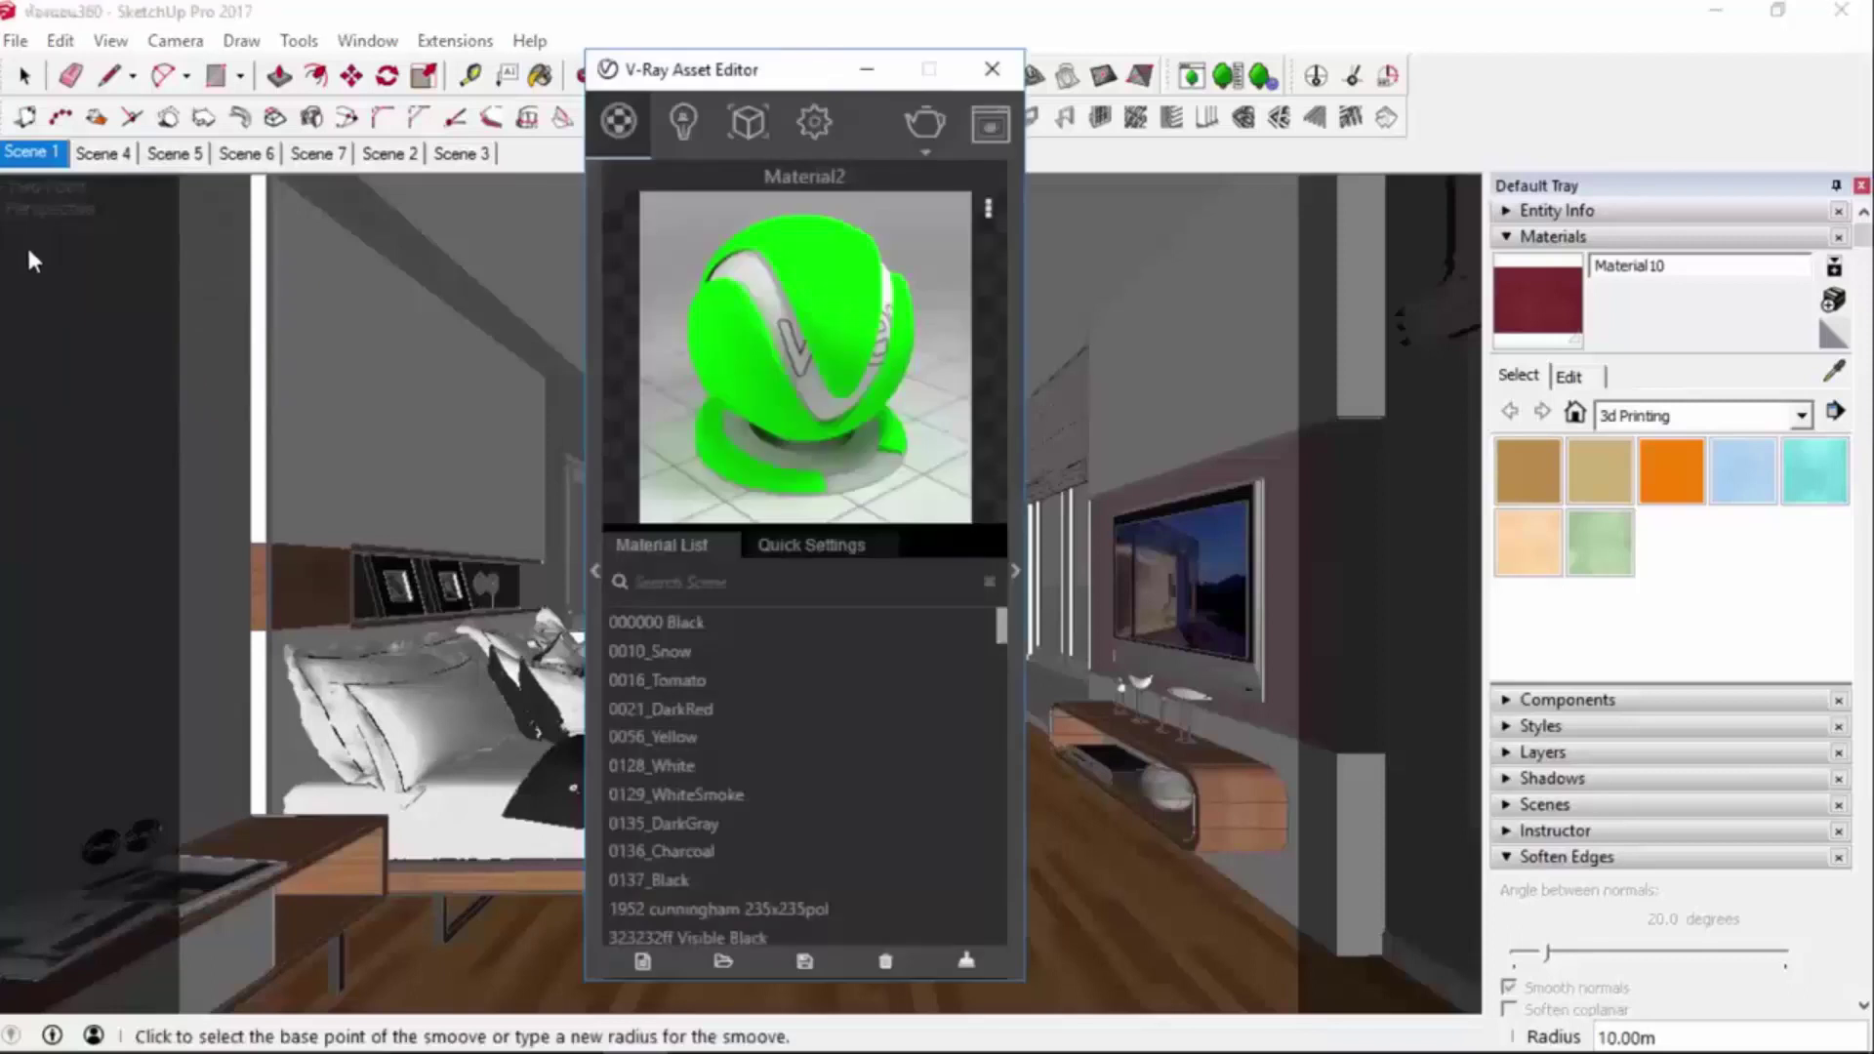
{"action": "left_click_drag", "start_coordinate": [698, 78], "coordinate": [499, 64]}
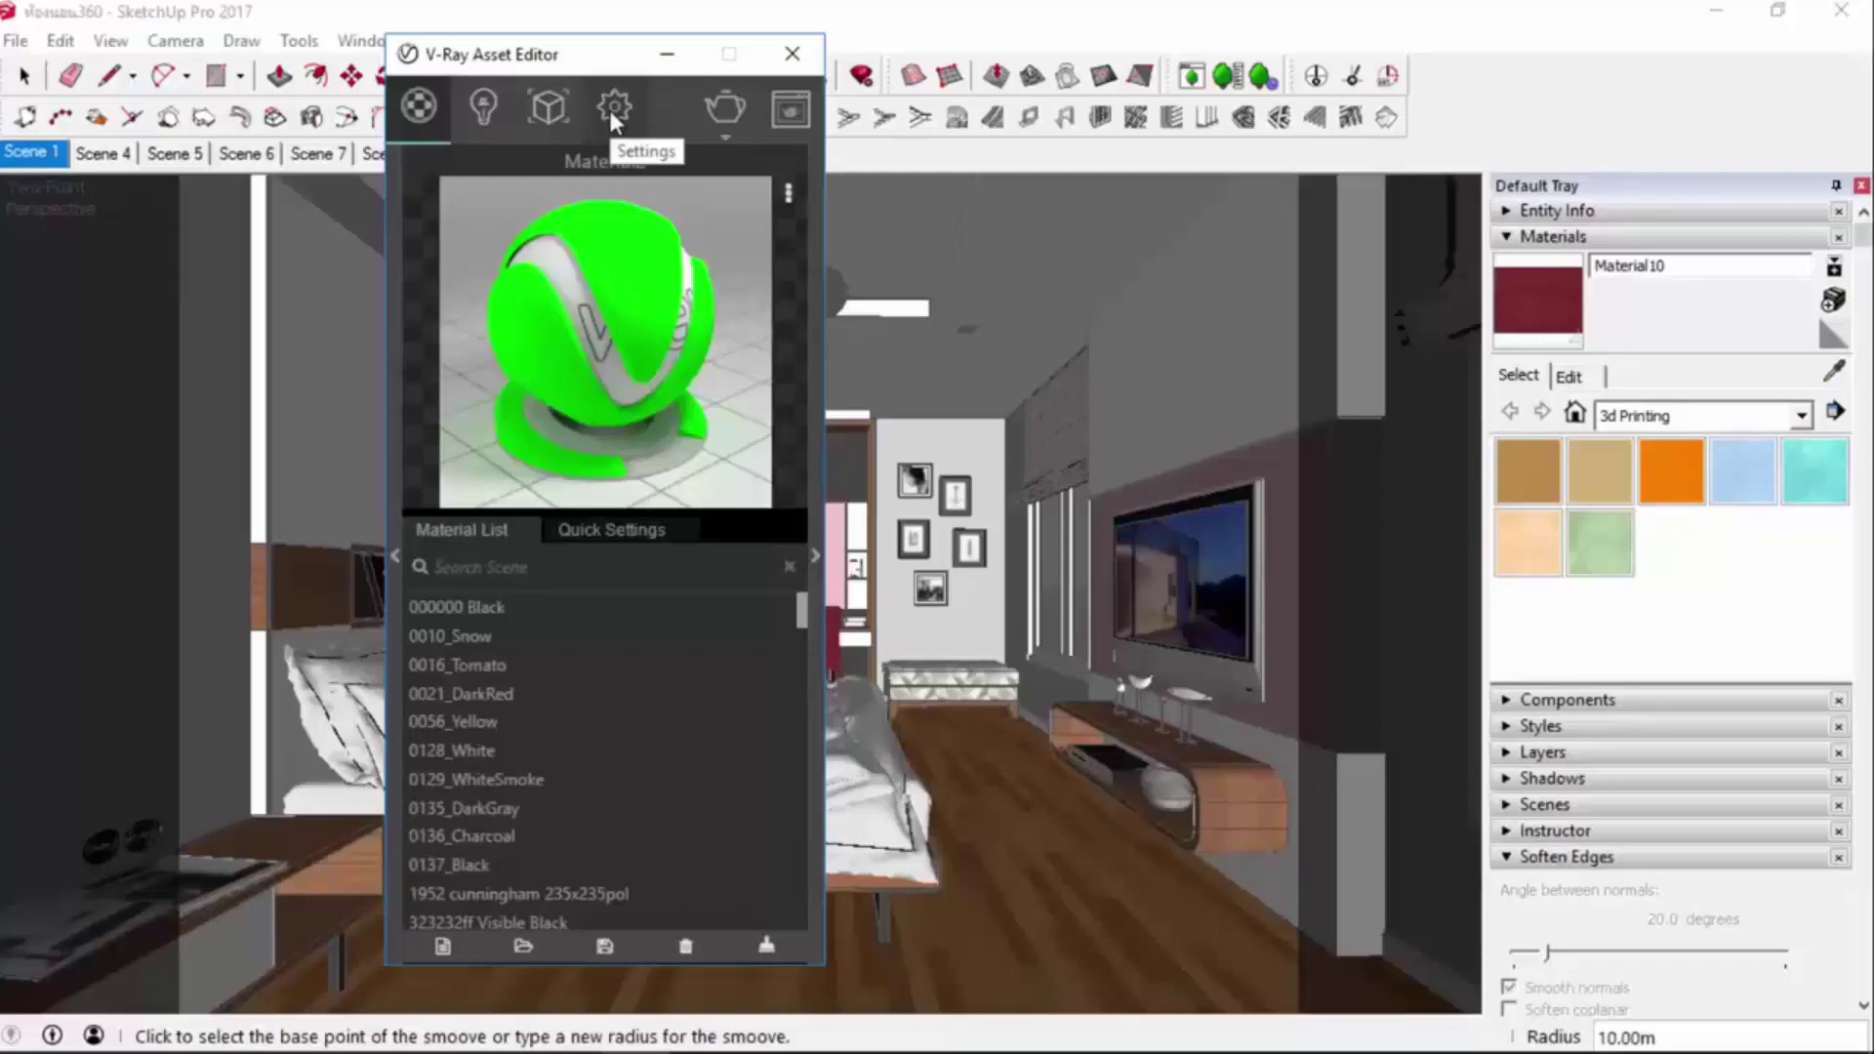
{"action": "left_click", "coordinate": [609, 109]}
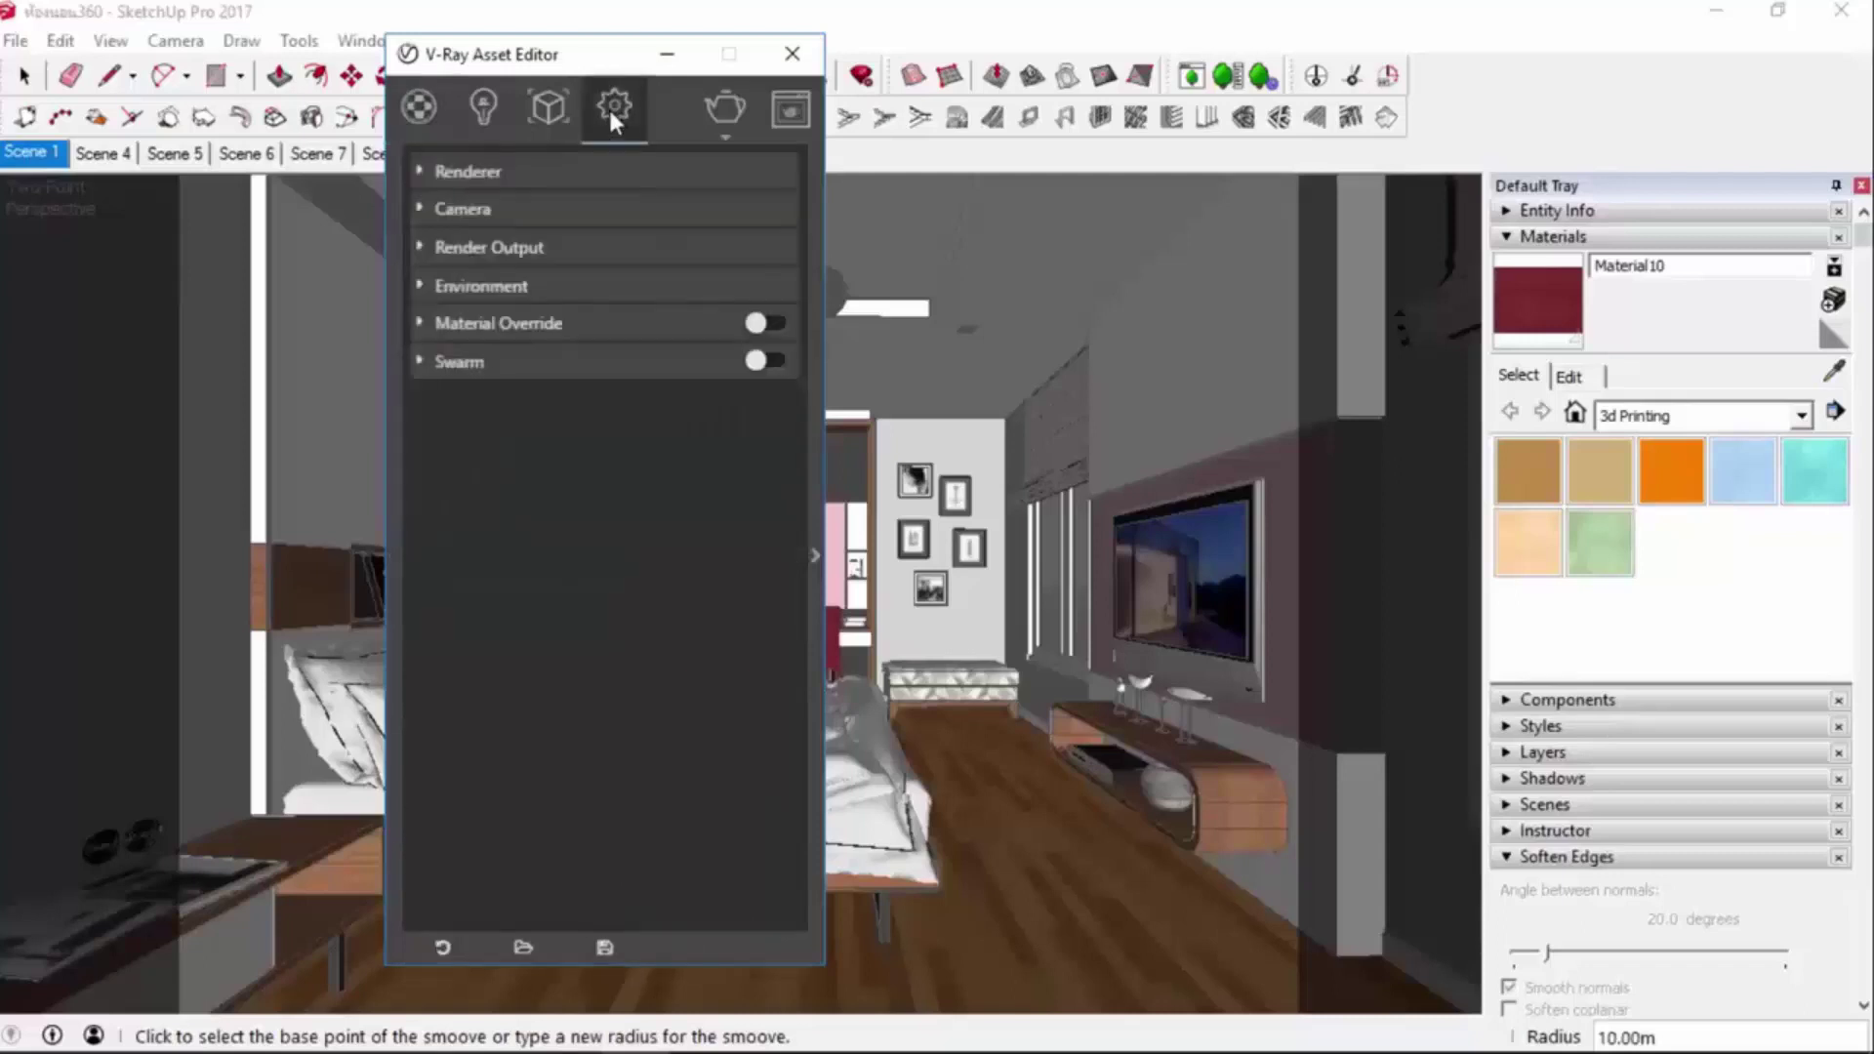
{"action": "left_click", "coordinate": [598, 173]}
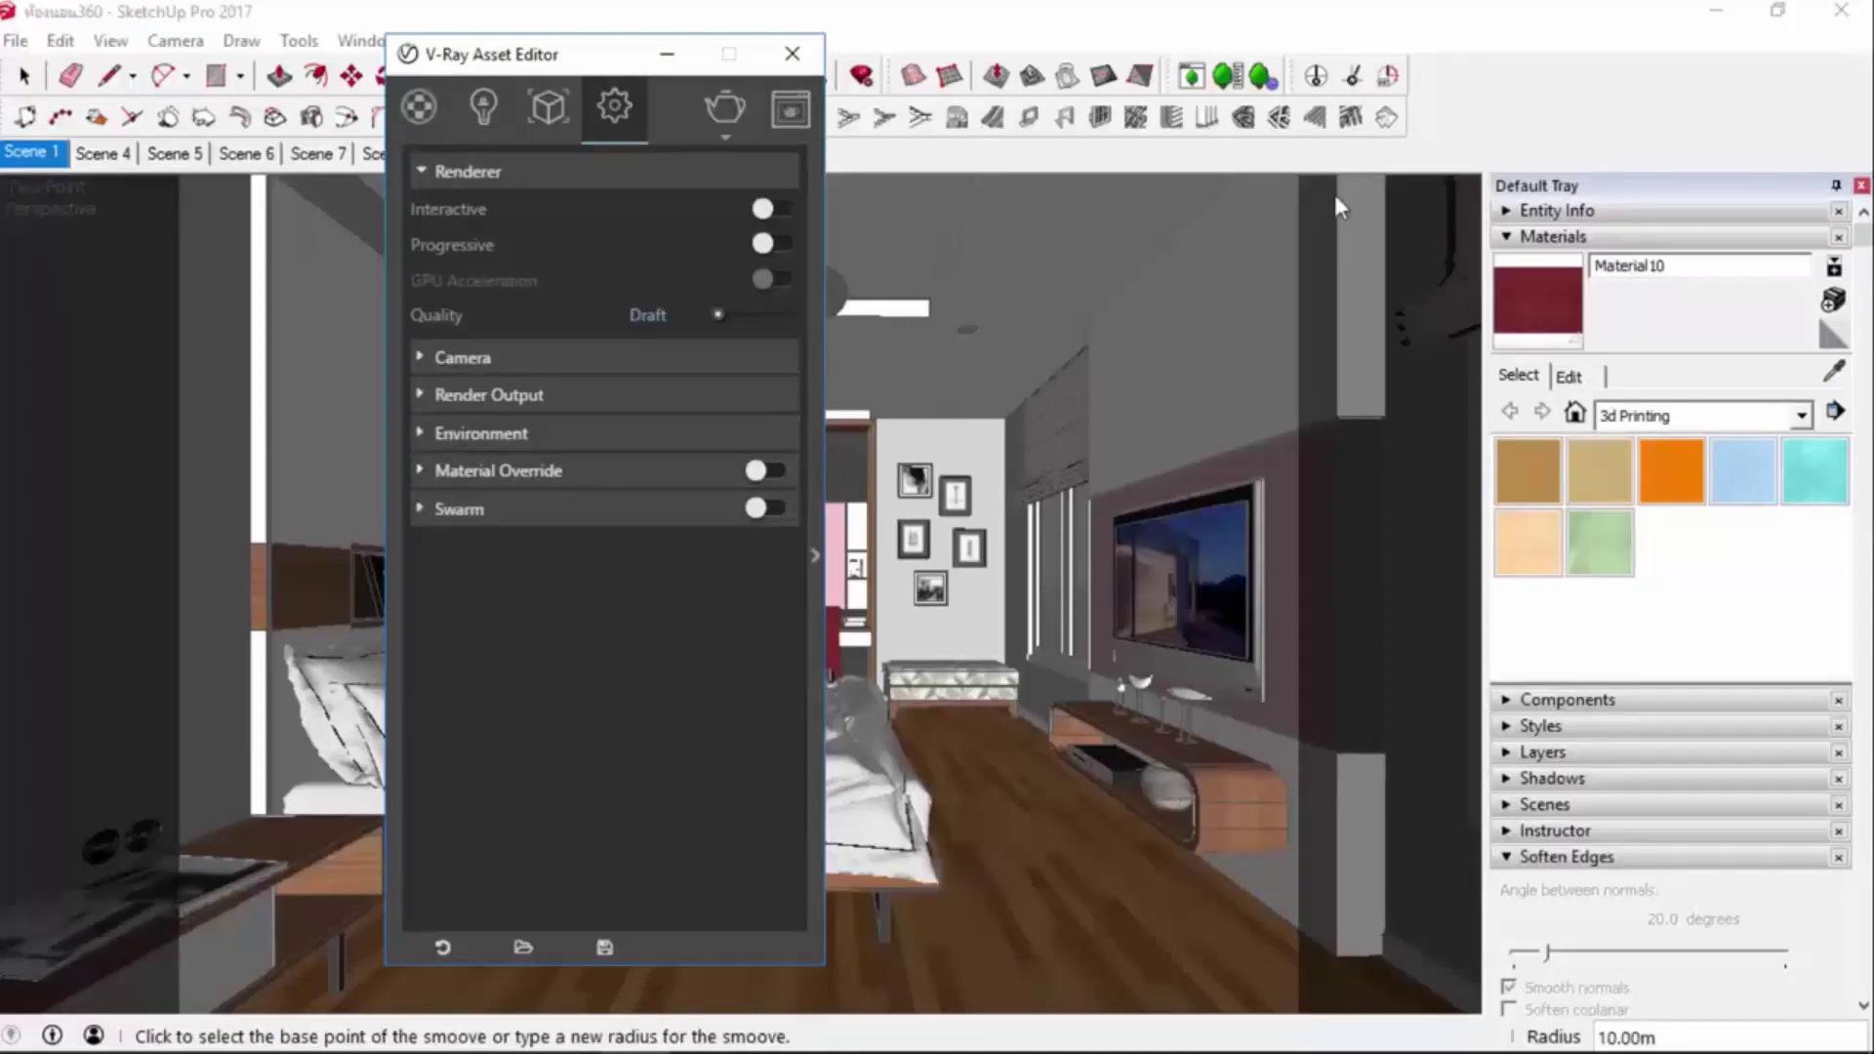
{"action": "left_click_drag", "start_coordinate": [588, 54], "coordinate": [394, 68]}
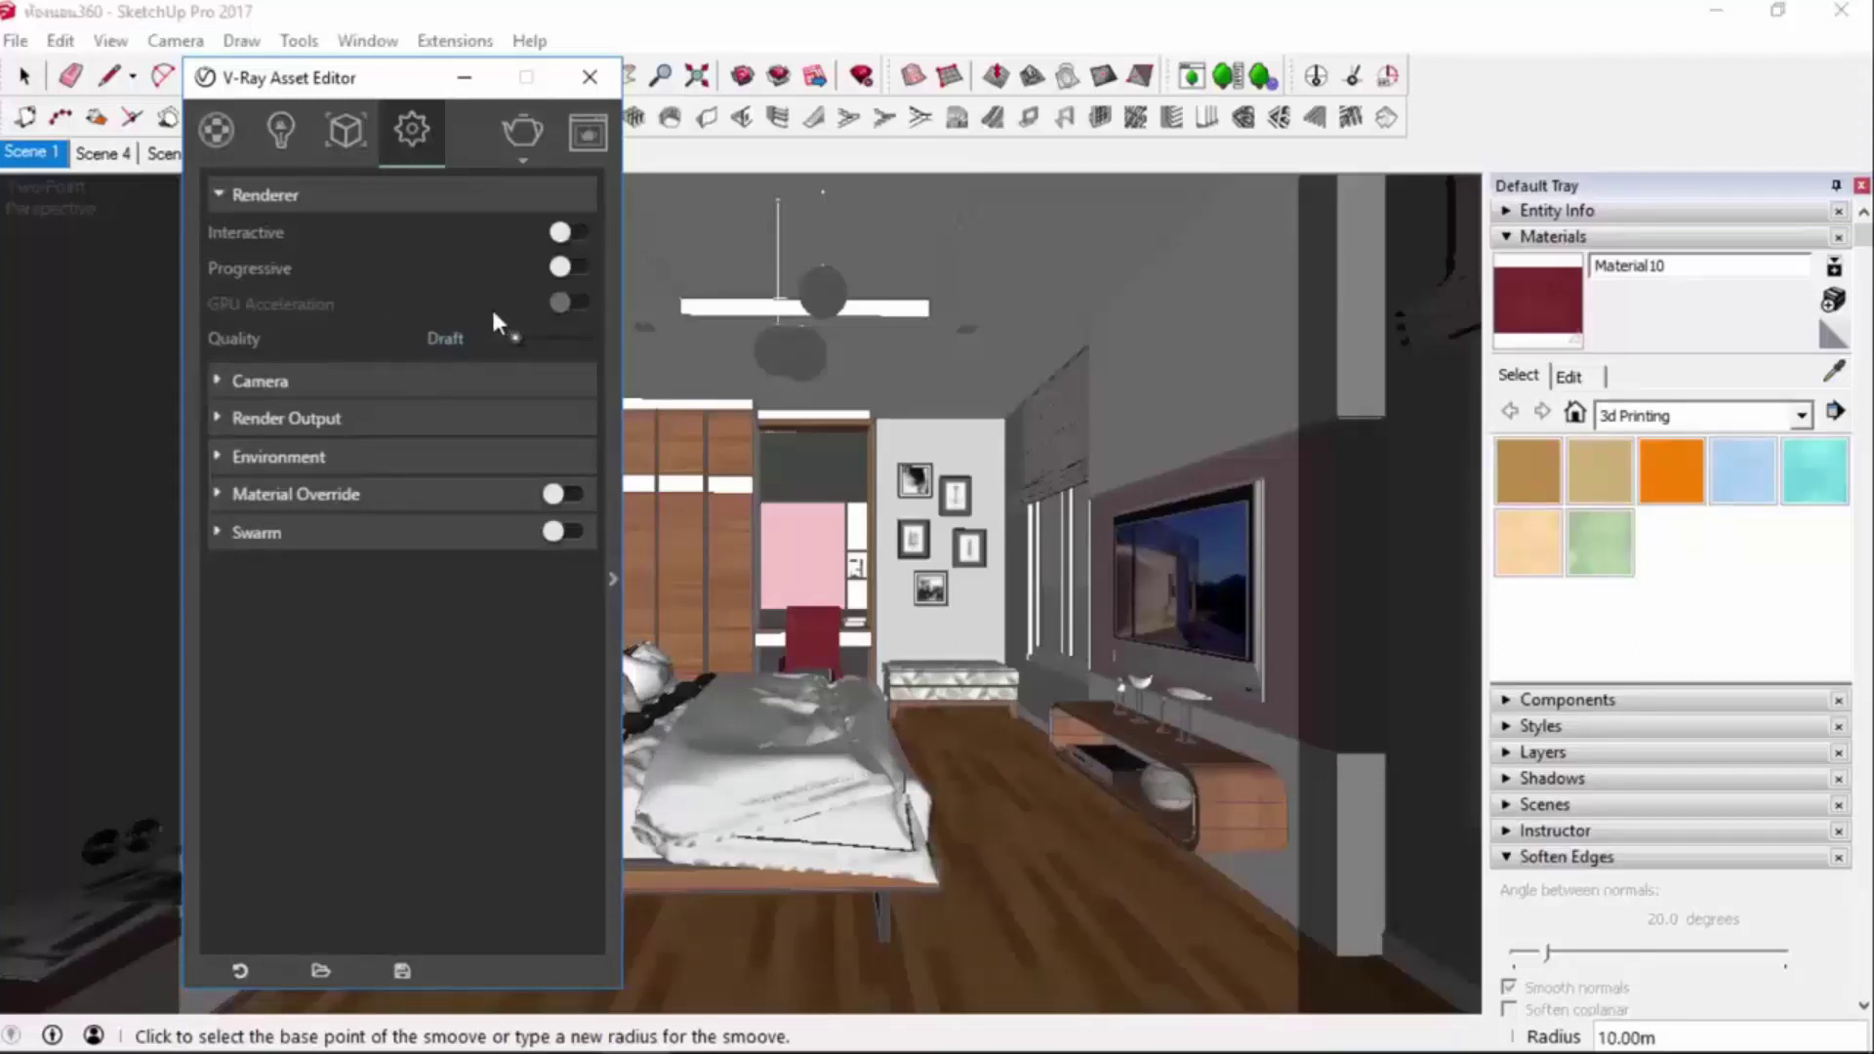
Raise the render quality through its presets to Very High and look at the Render Output settings.
{"action": "left_click_drag", "start_coordinate": [521, 342], "coordinate": [528, 342]}
{"action": "left_click_drag", "start_coordinate": [538, 345], "coordinate": [546, 344]}
{"action": "left_click_drag", "start_coordinate": [553, 343], "coordinate": [564, 346]}
{"action": "left_click_drag", "start_coordinate": [571, 337], "coordinate": [595, 342]}
{"action": "left_click", "coordinate": [537, 417]}
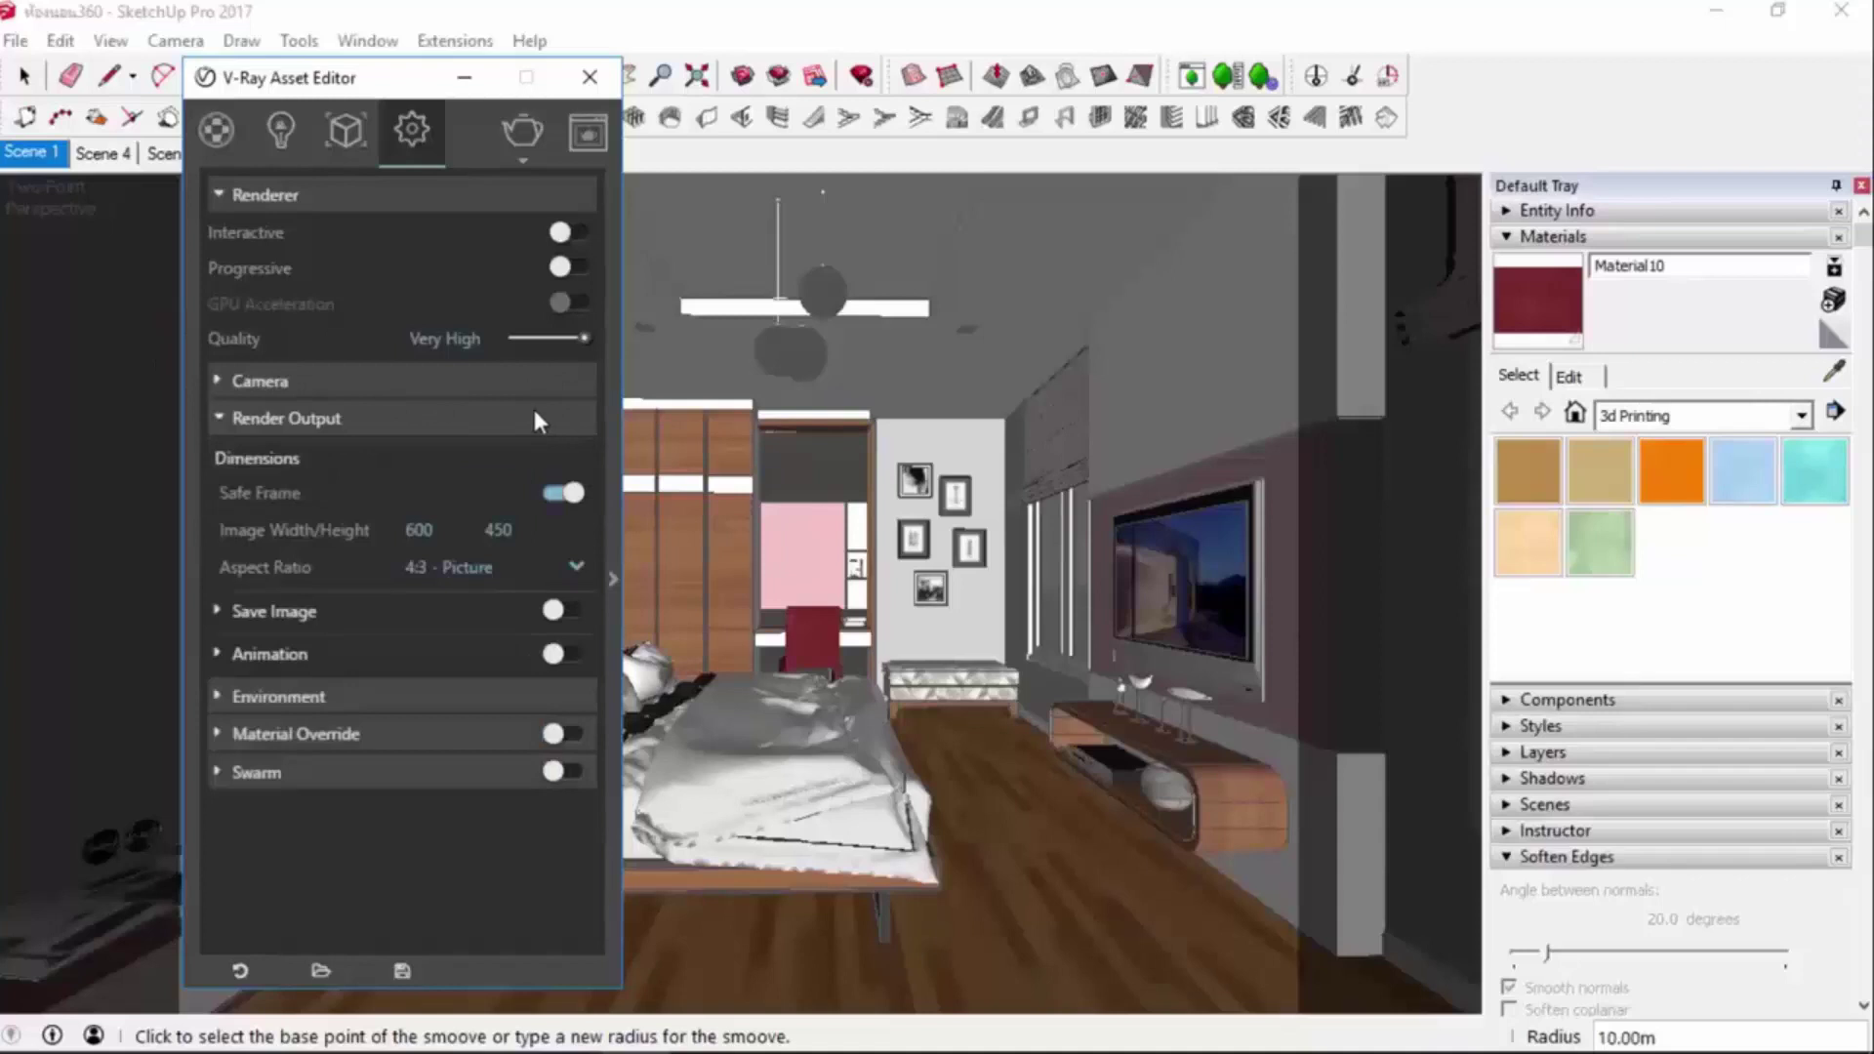
{"action": "left_click", "coordinate": [408, 418]}
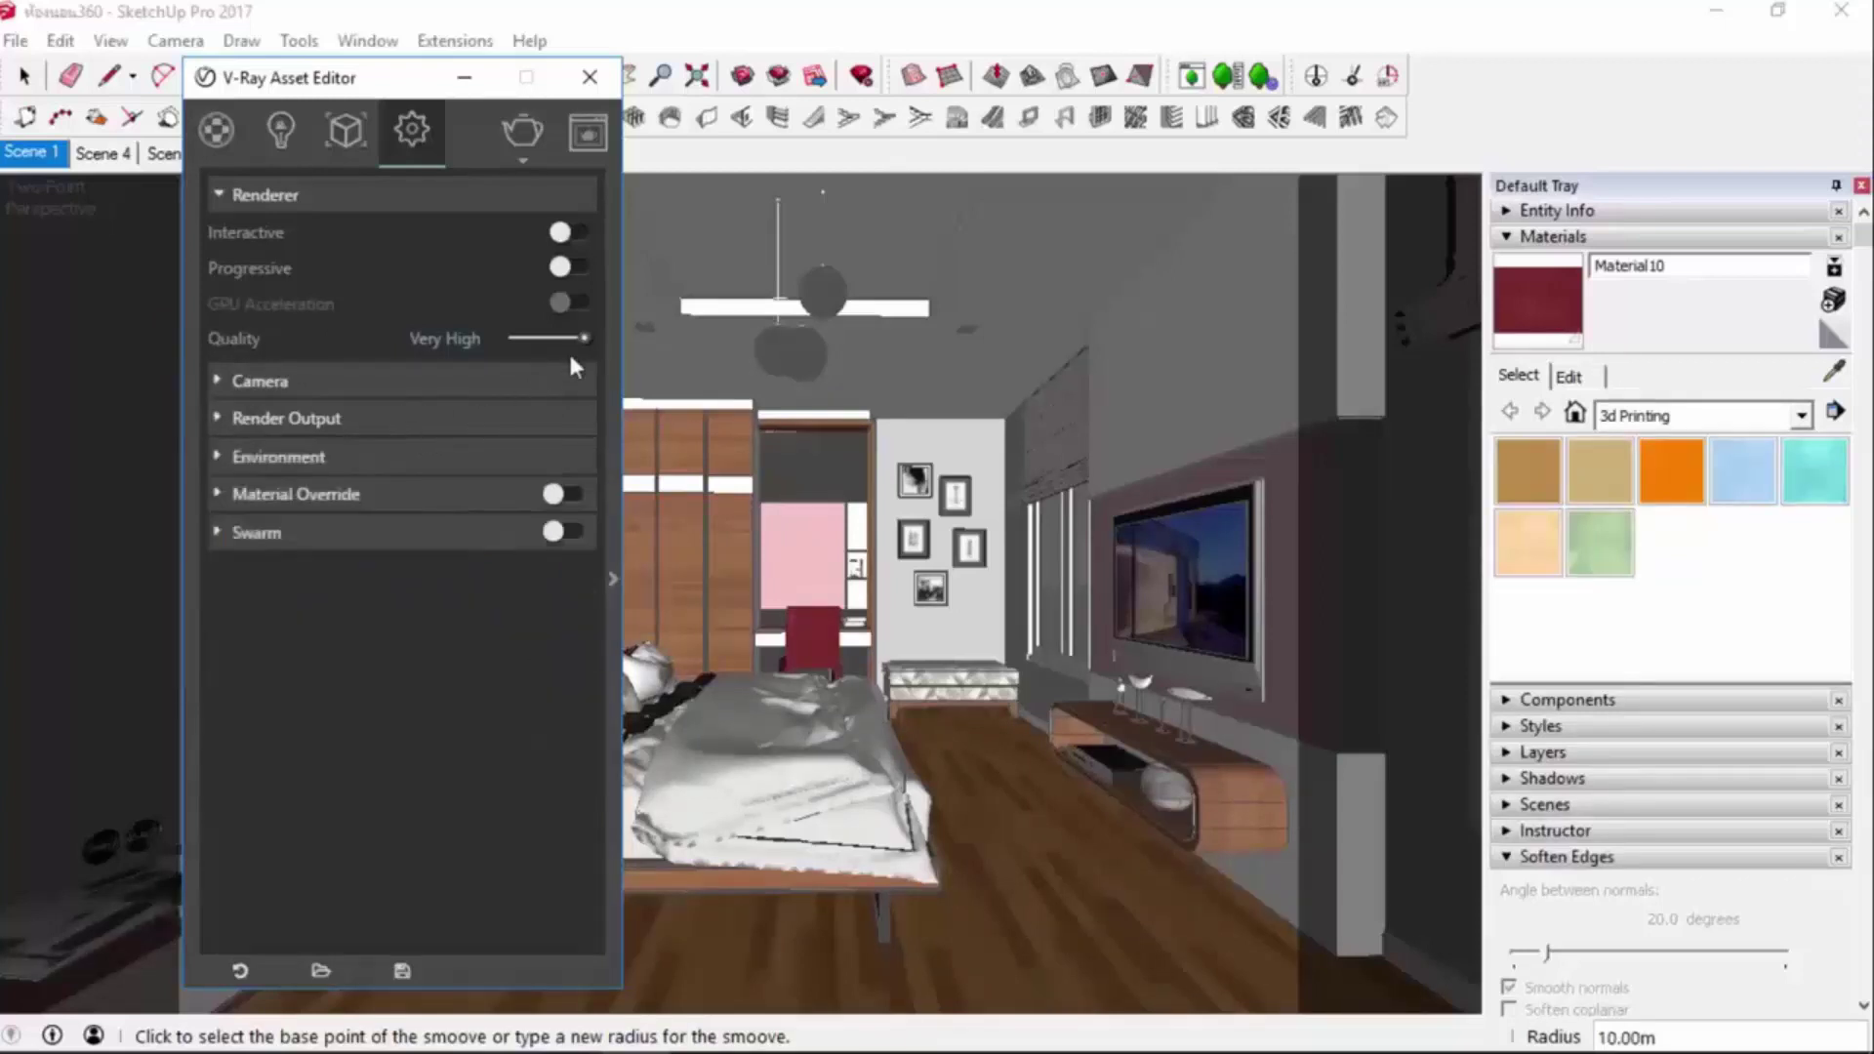
Set the render quality to Draft and render the bedroom scene with V-Ray.
{"action": "left_click_drag", "start_coordinate": [581, 338], "coordinate": [508, 337]}
{"action": "left_click_drag", "start_coordinate": [371, 86], "coordinate": [281, 75]}
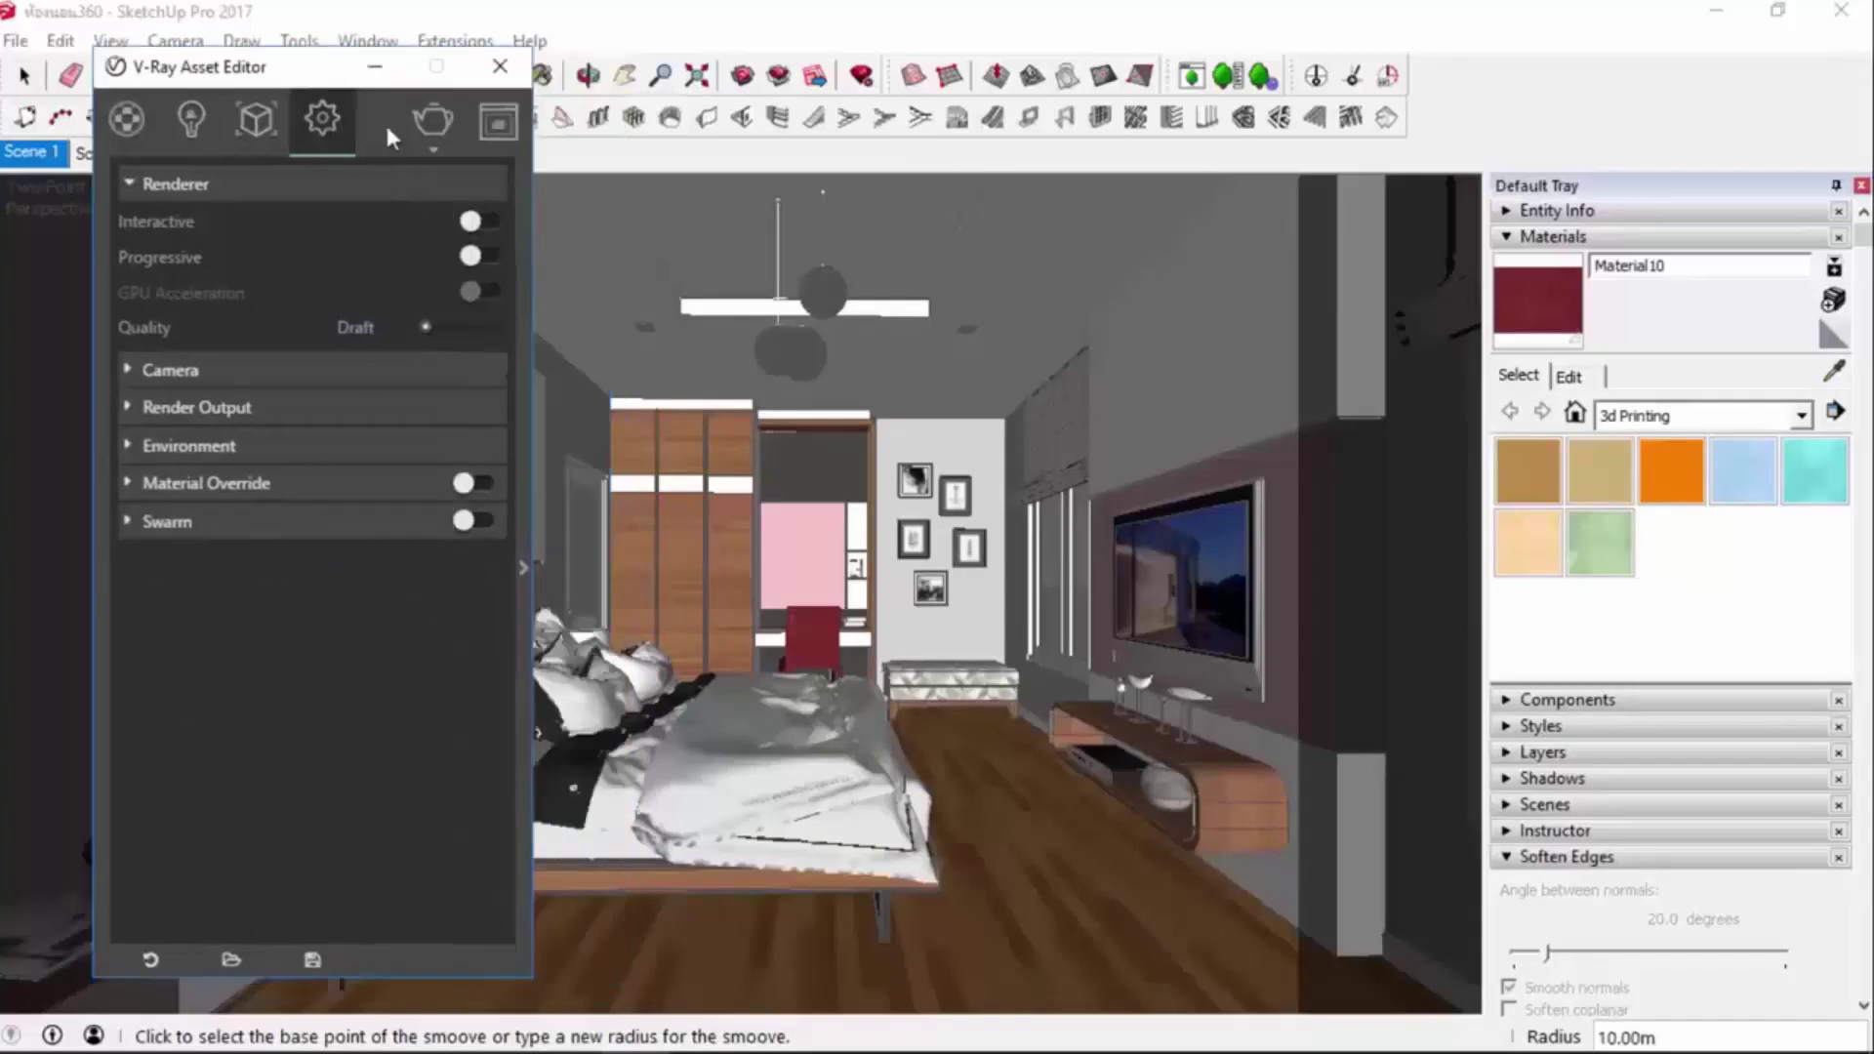
{"action": "left_click", "coordinate": [423, 127]}
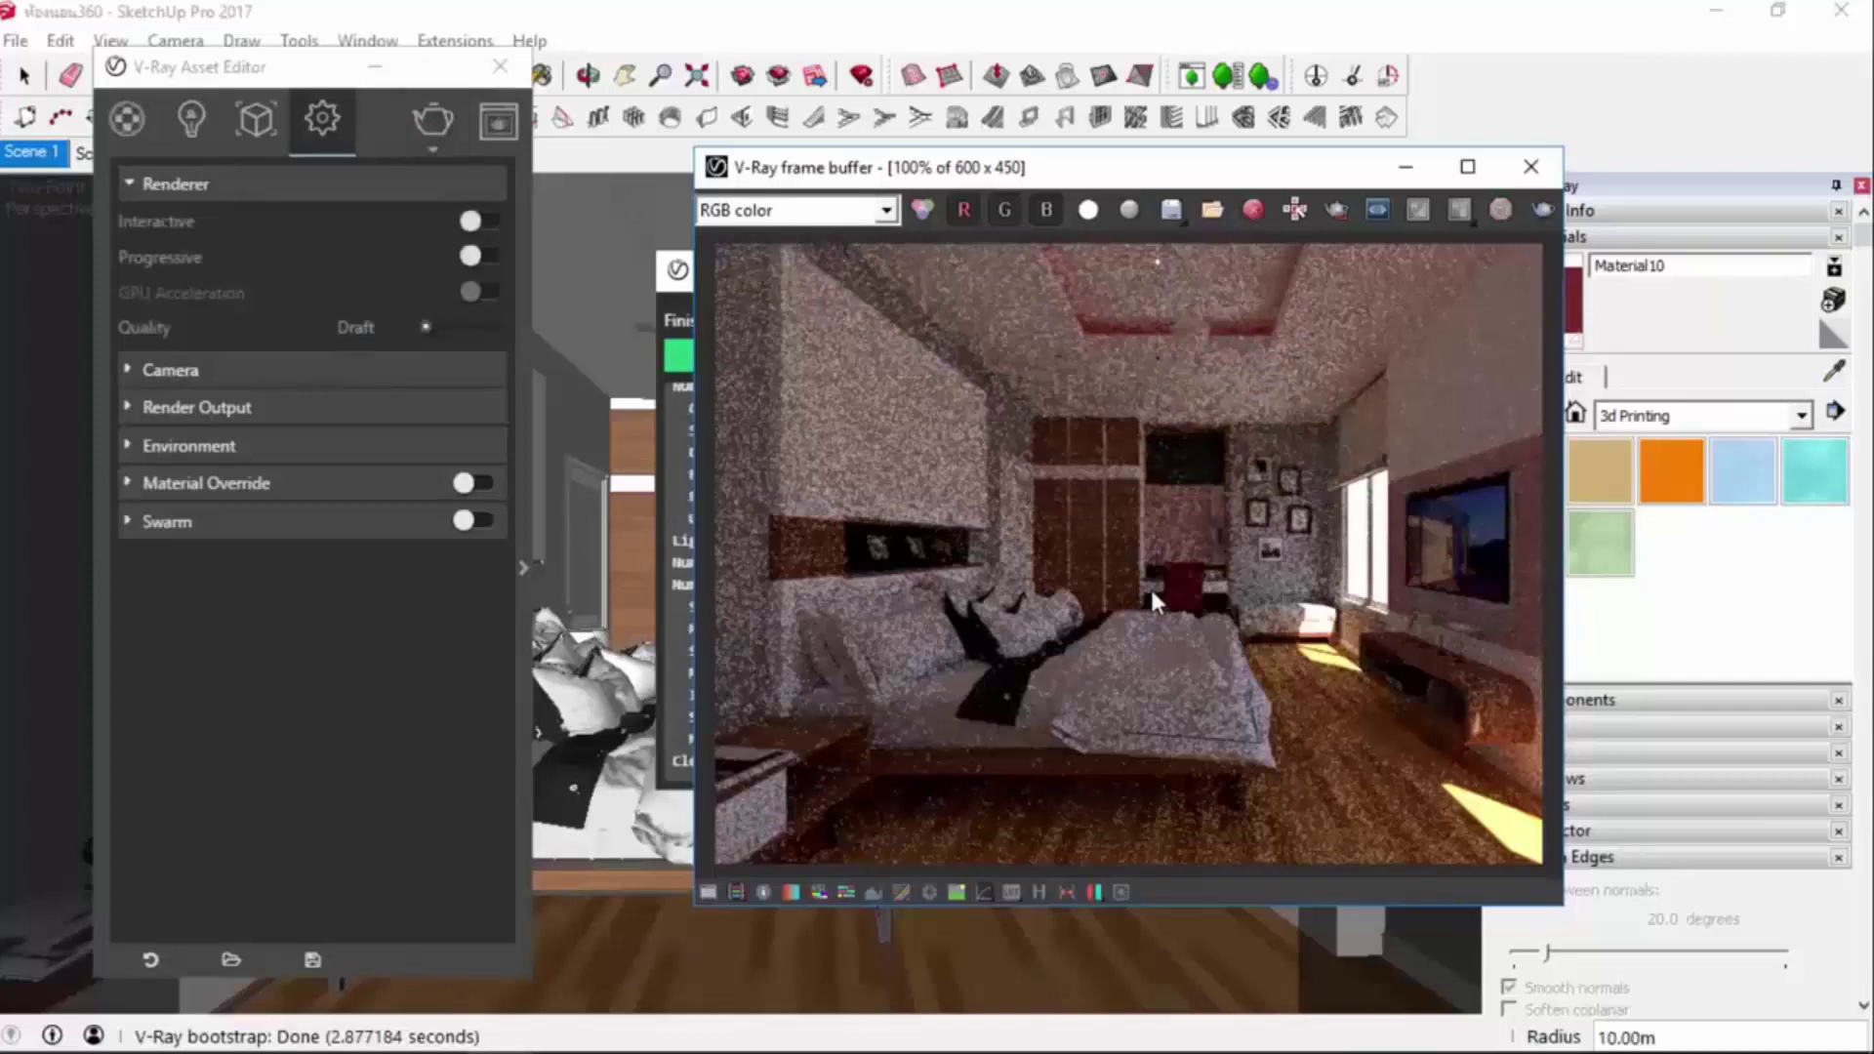
Move the frame buffer away from the Asset Editor and set the render quality to Medium.
{"action": "left_click_drag", "start_coordinate": [1106, 176], "coordinate": [1203, 168]}
{"action": "left_click_drag", "start_coordinate": [426, 327], "coordinate": [460, 336]}
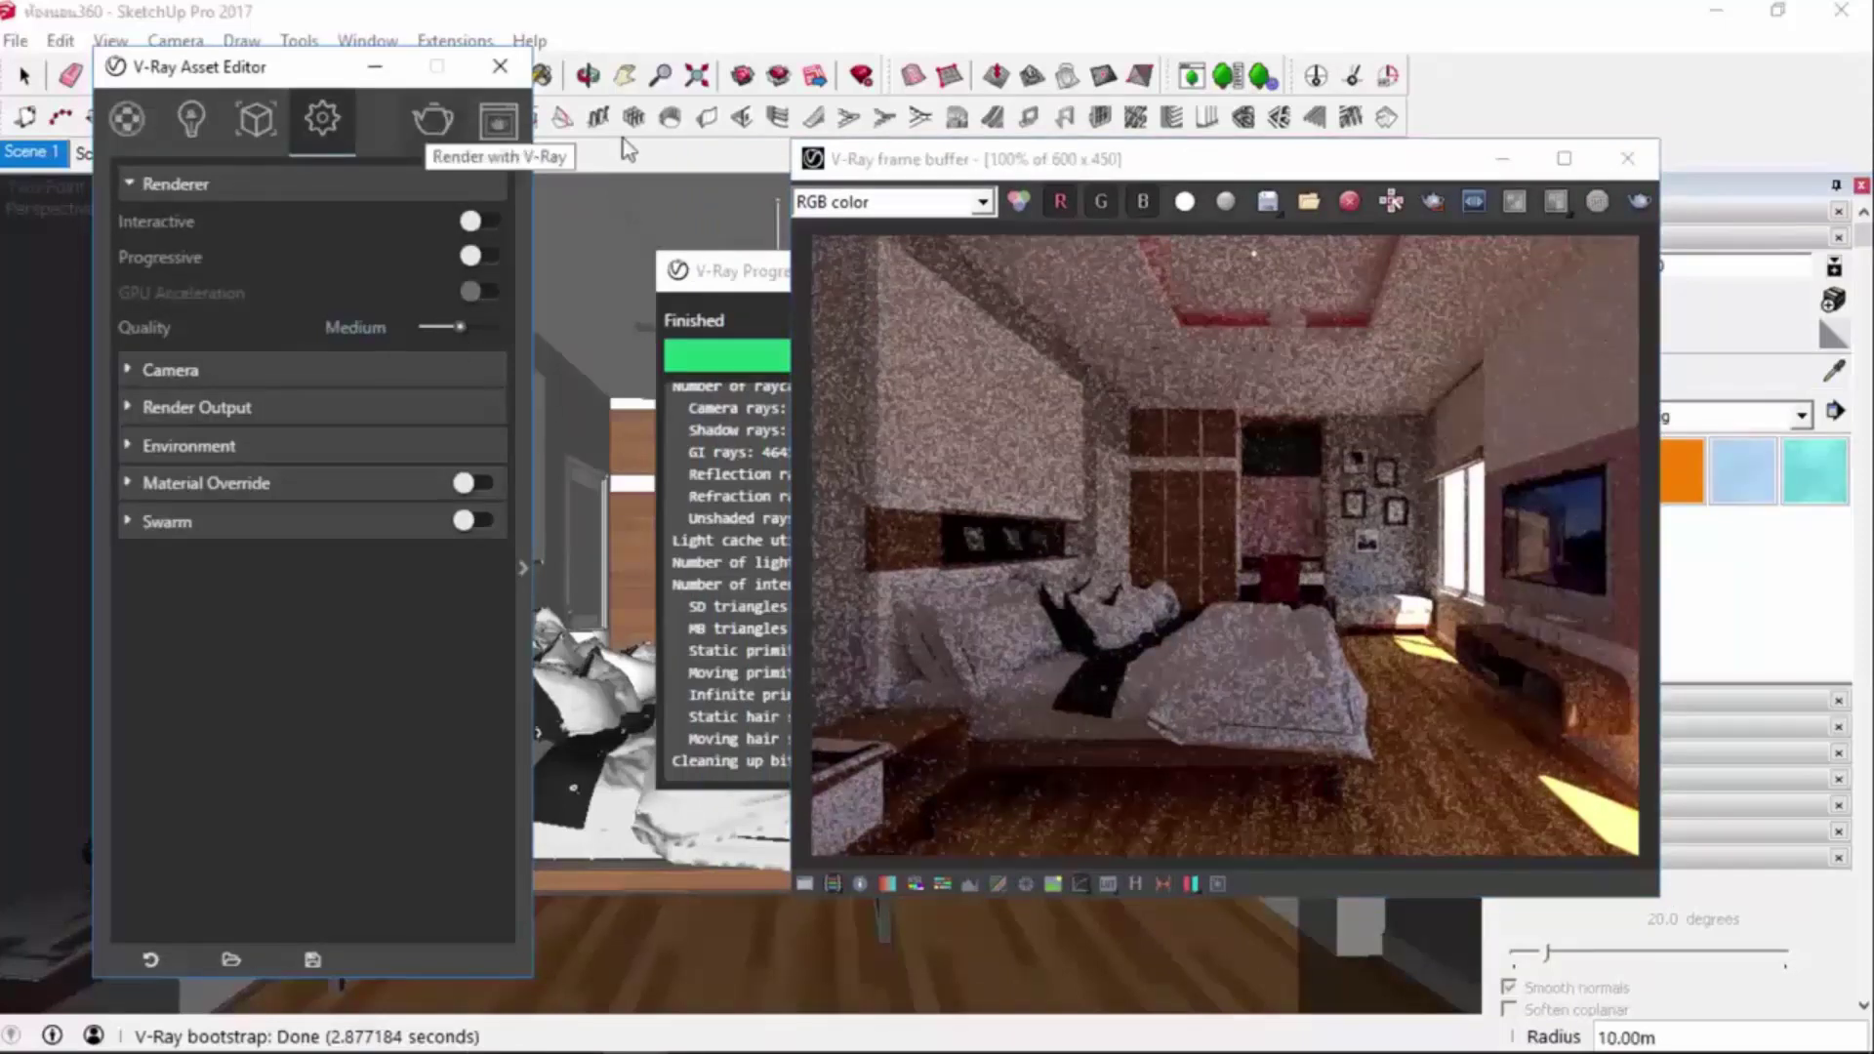
Save the rendered image from the frame buffer to the Desktop as a JPEG named draft.
{"action": "left_click", "coordinate": [1268, 201]}
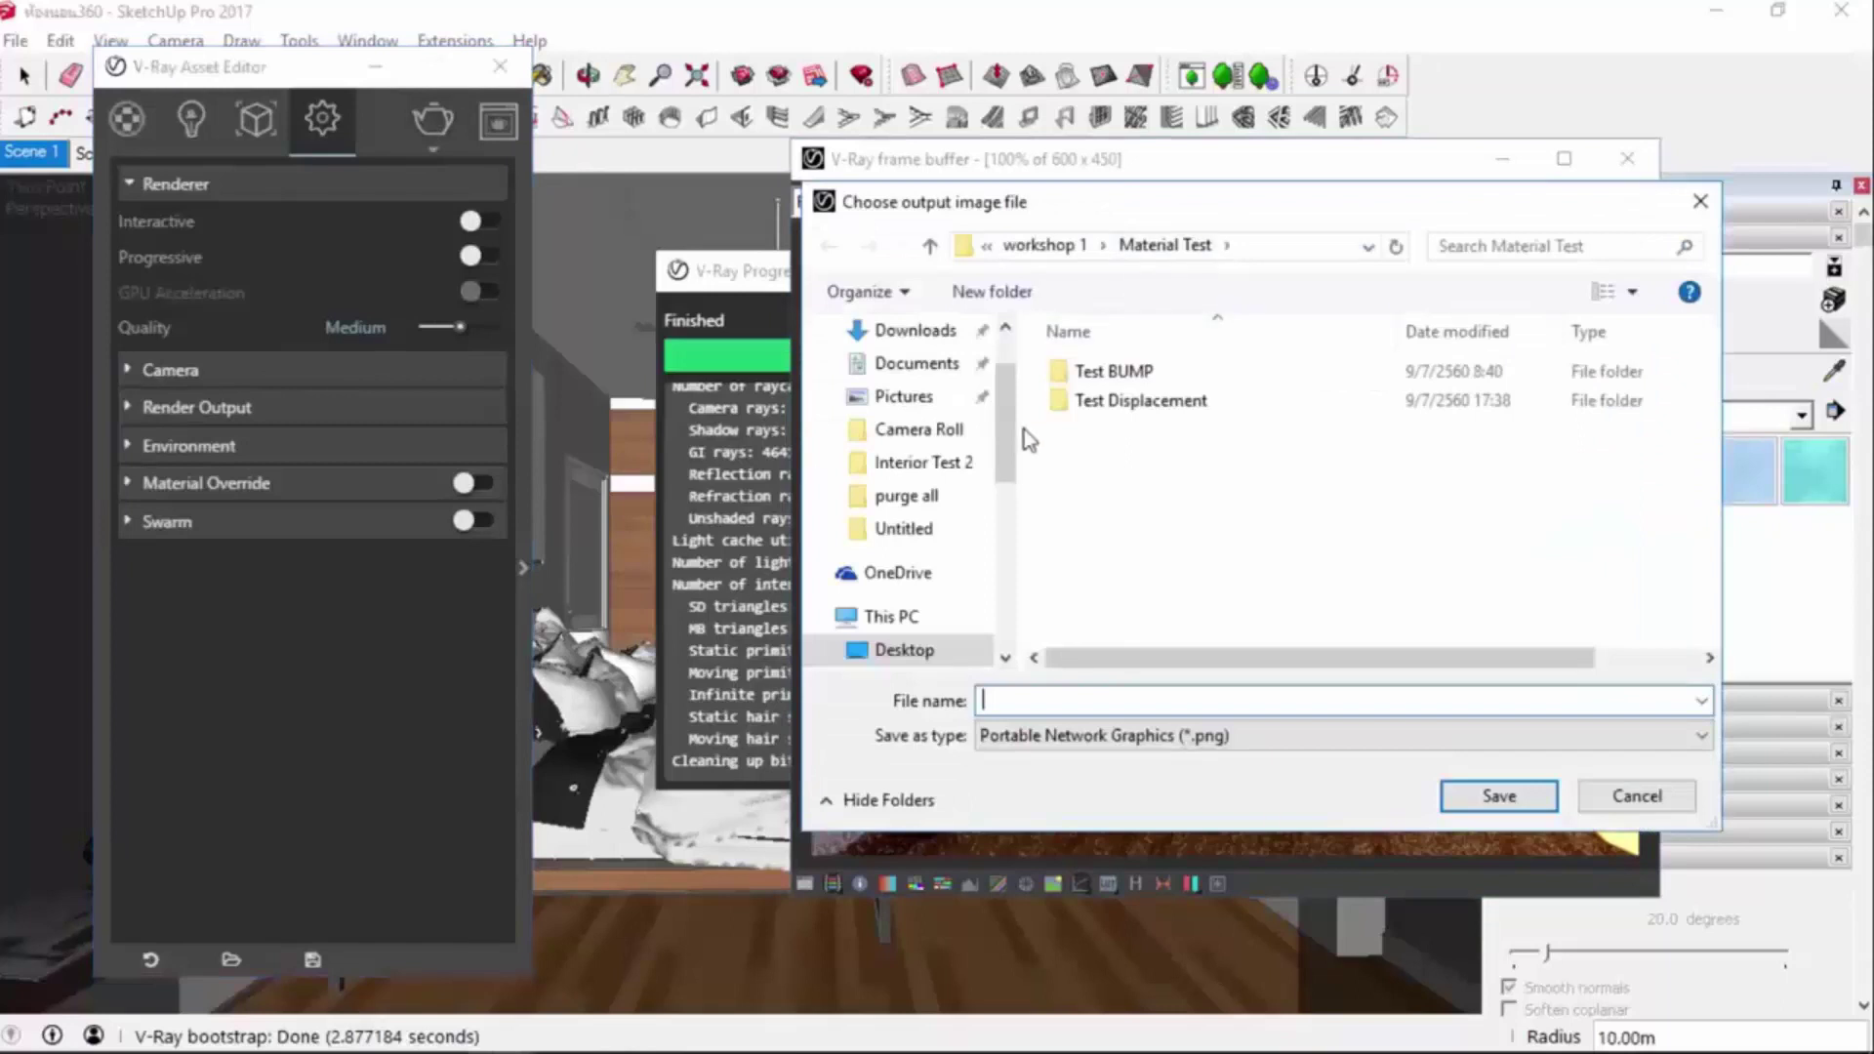
{"action": "scroll", "coordinate": [928, 384], "scroll_direction": "up", "scroll_amount": 2}
{"action": "left_click", "coordinate": [898, 392]}
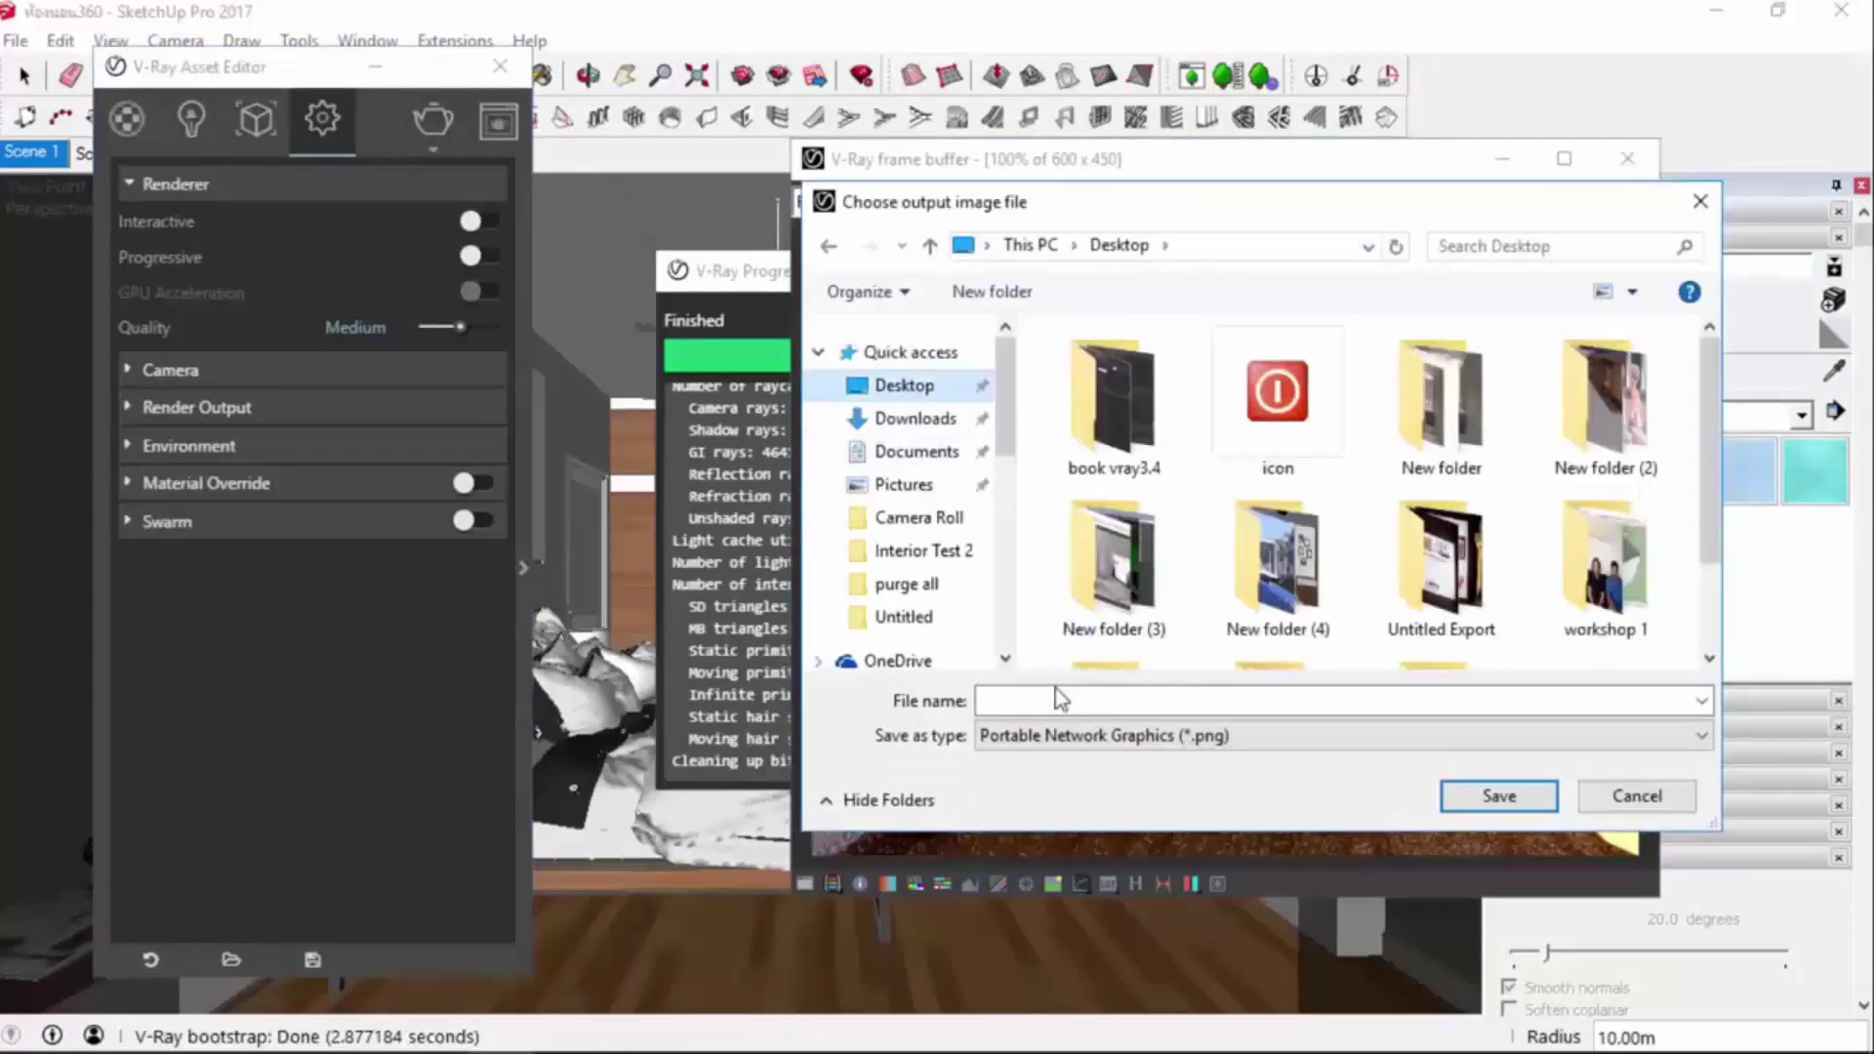
{"action": "type", "text": "dra"}
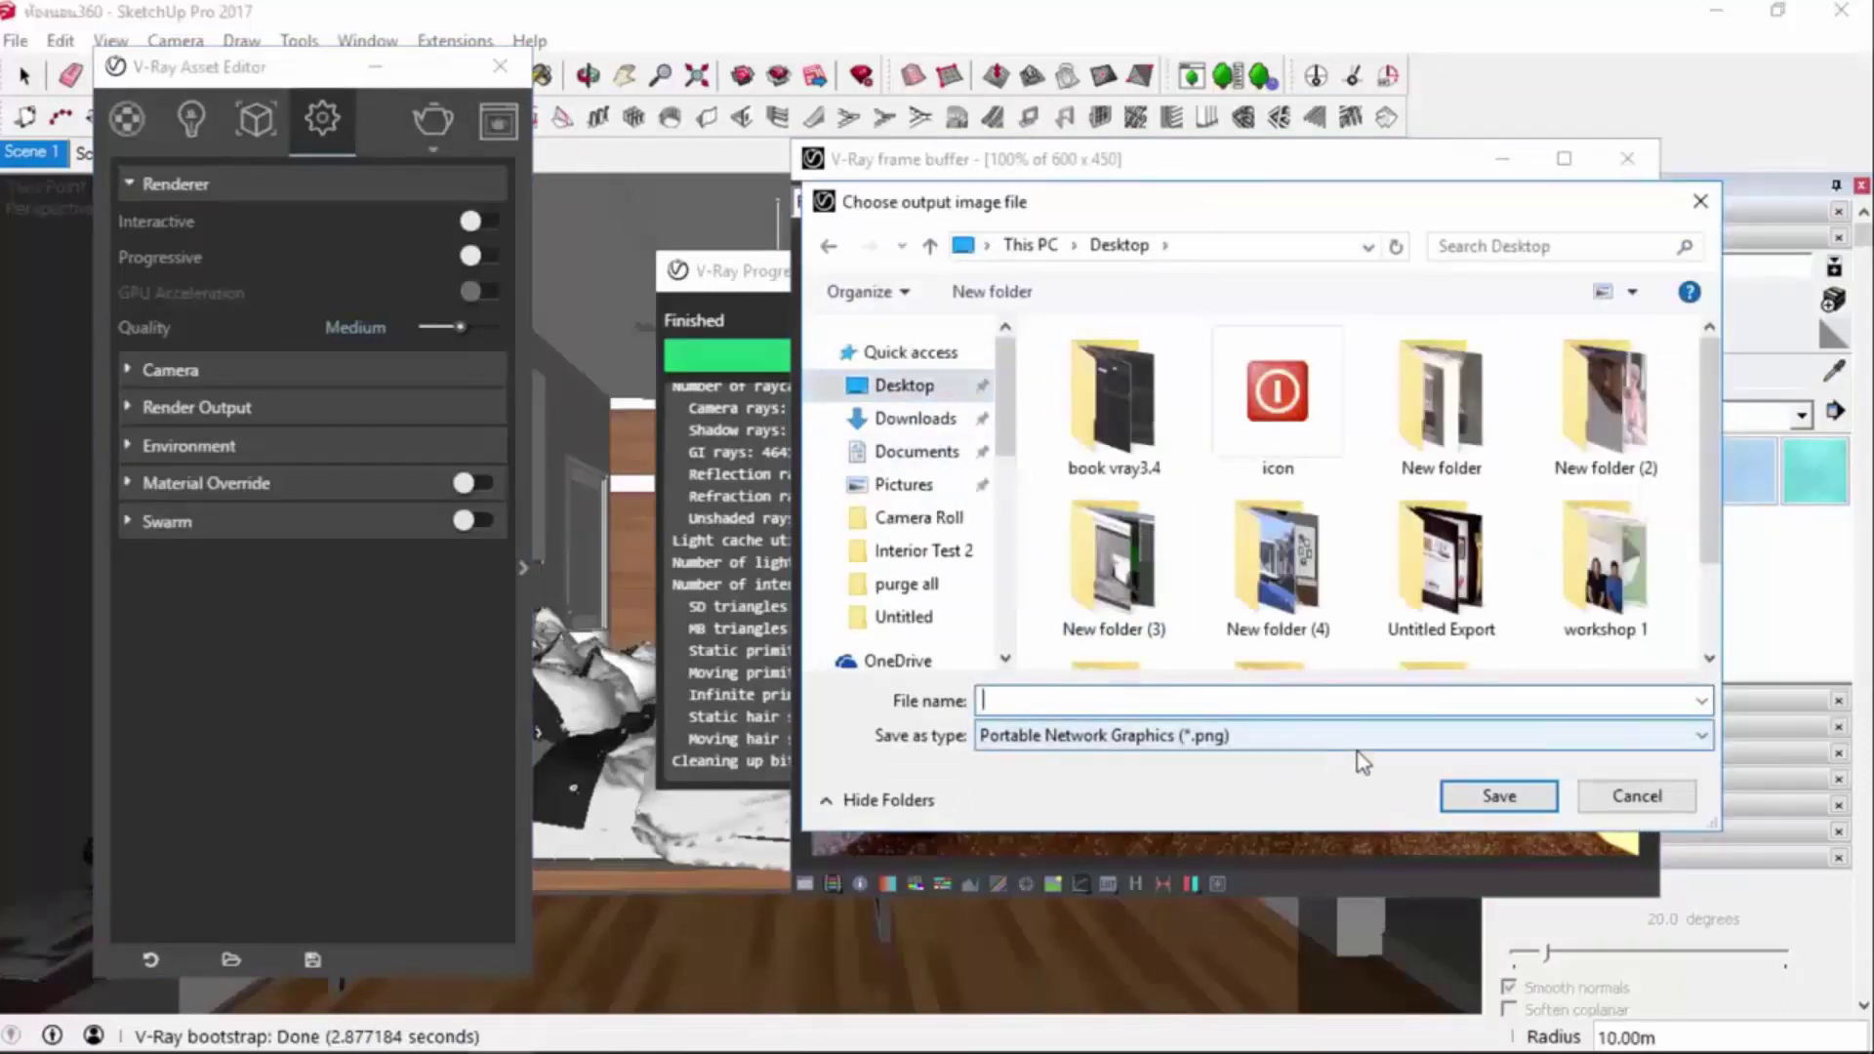
{"action": "type", "text": "ft"}
{"action": "left_click", "coordinate": [1512, 742]}
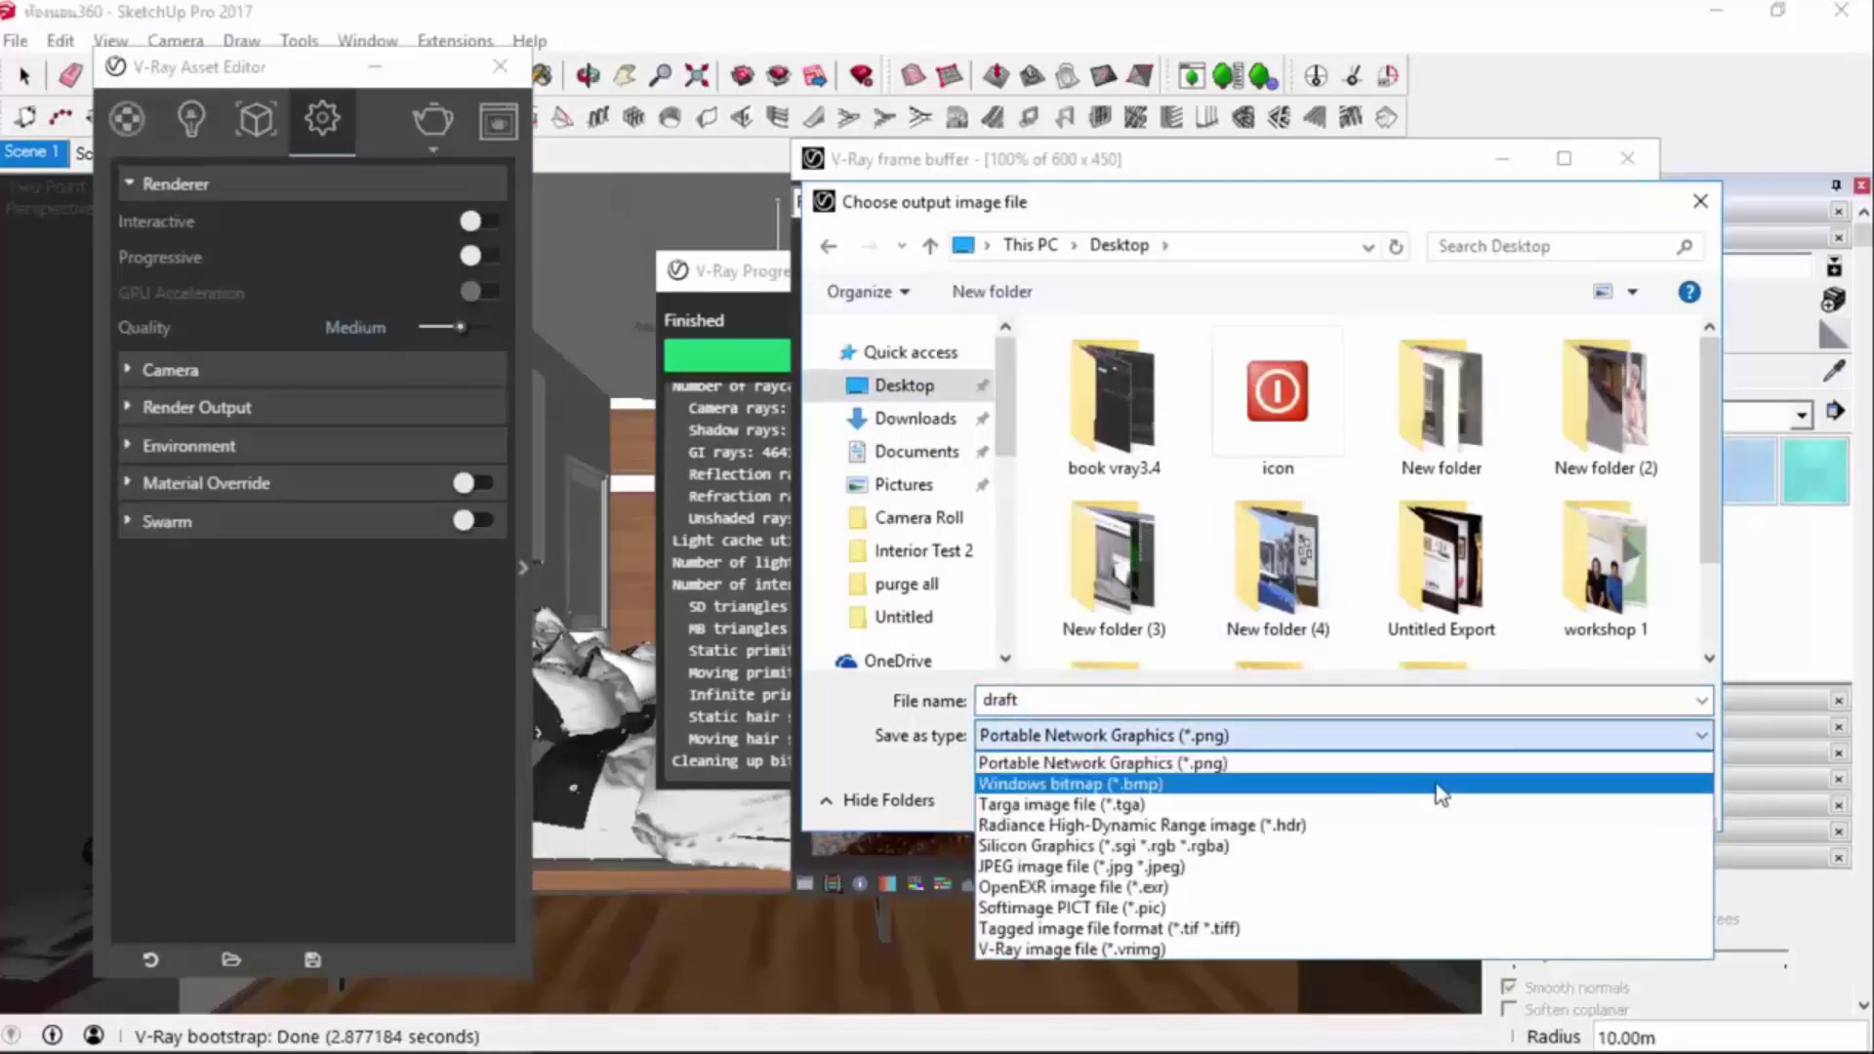
{"action": "left_click", "coordinate": [1420, 867]}
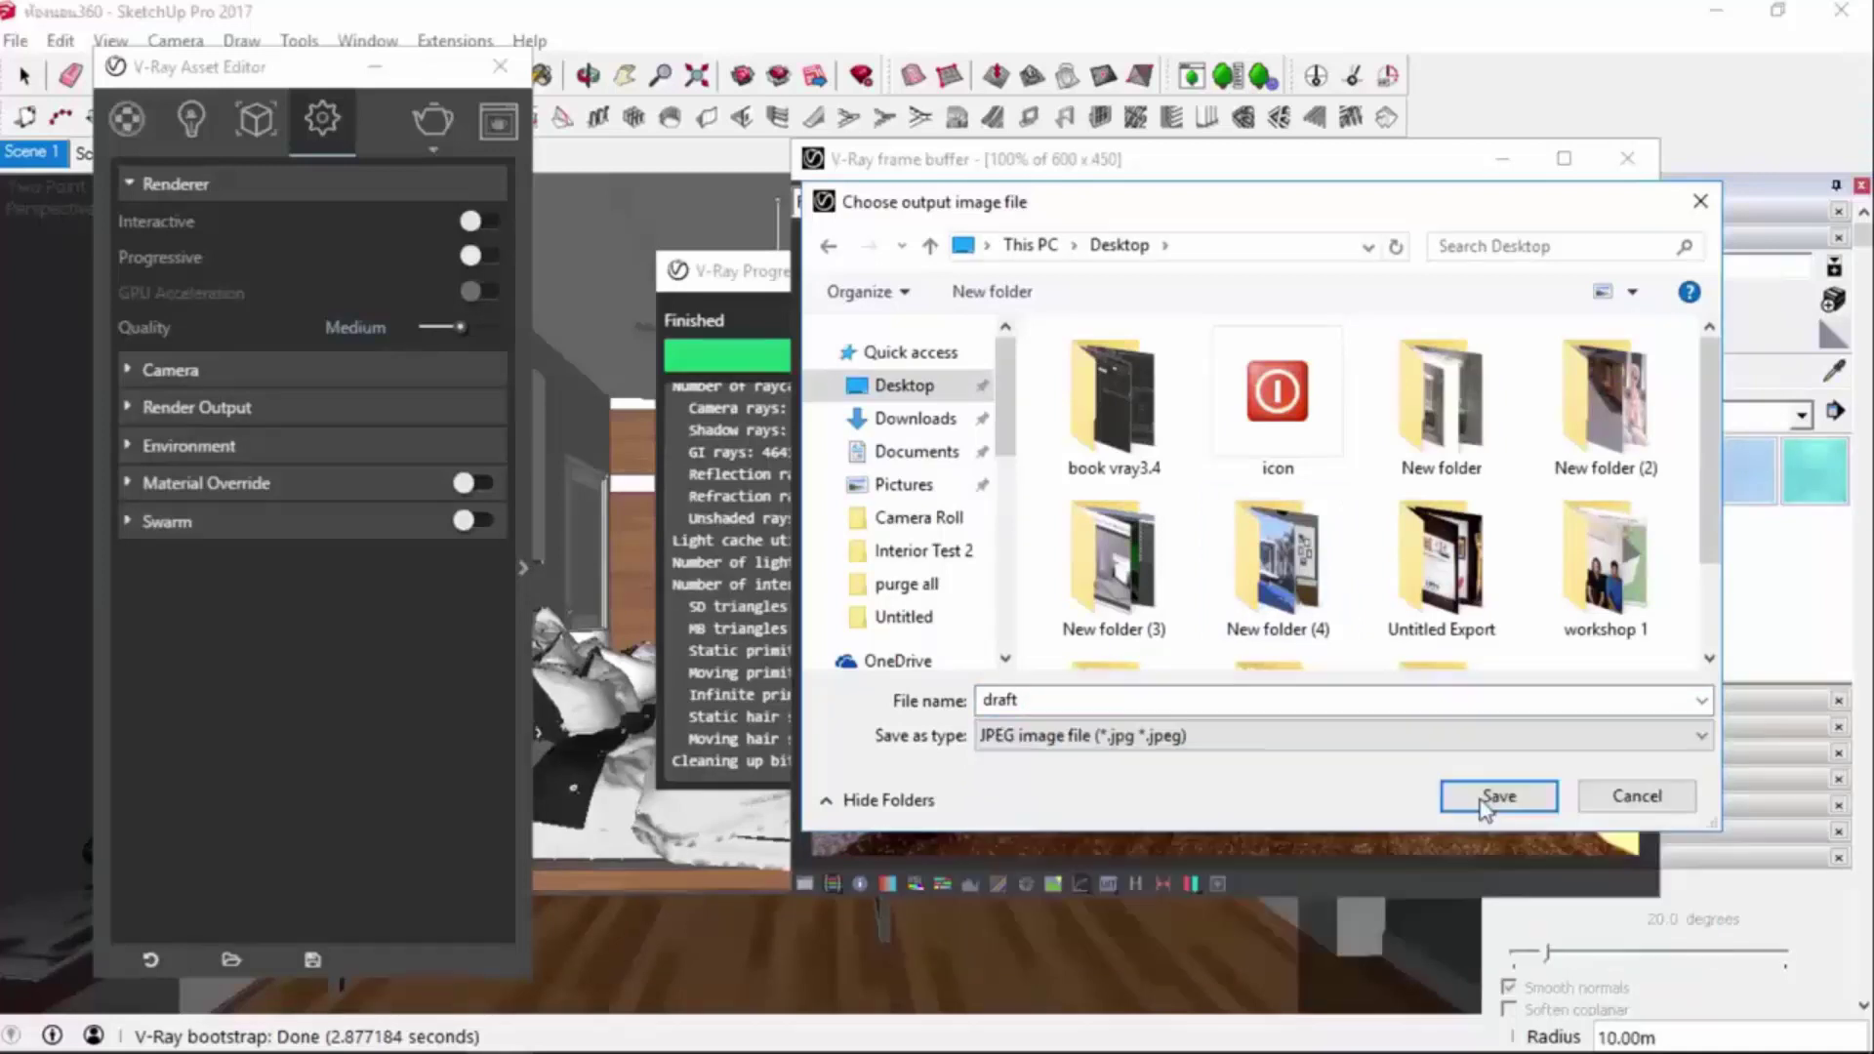
{"action": "left_click", "coordinate": [1495, 799]}
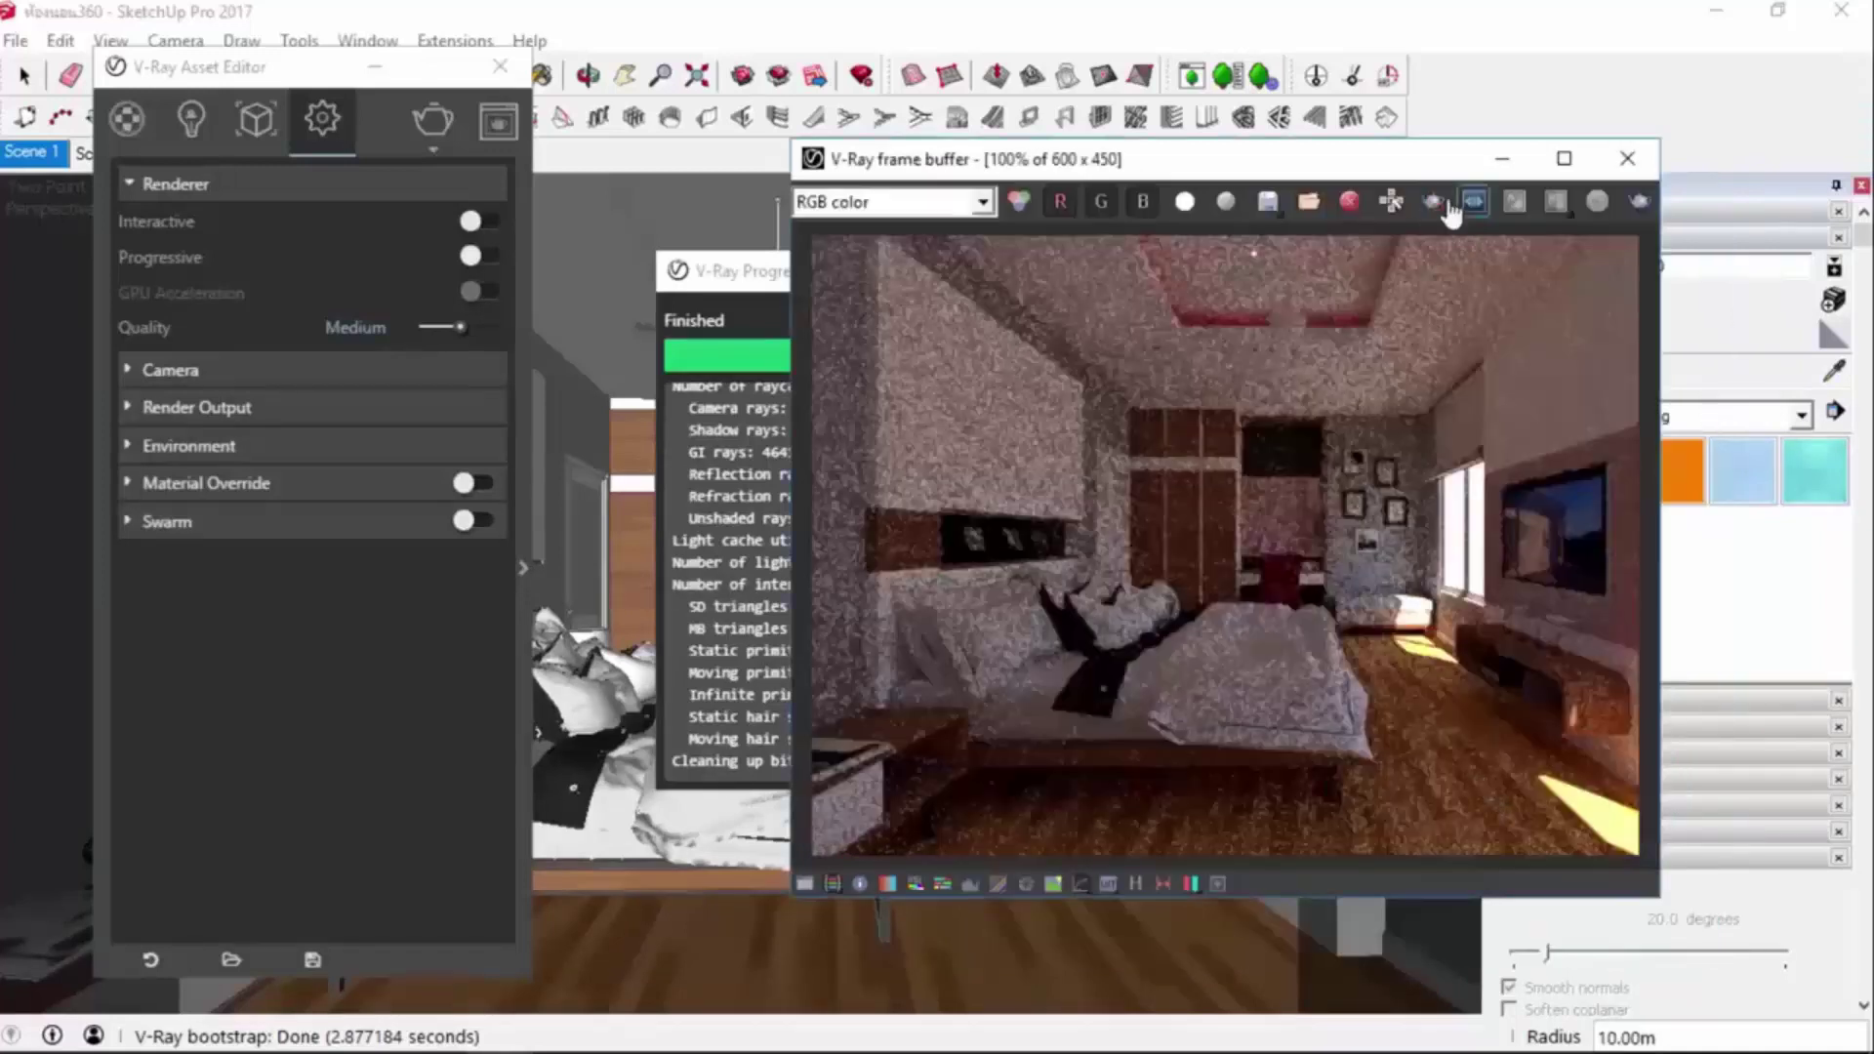
Render the scene at Medium quality and save the image to the Desktop as a JPEG named medium.
{"action": "left_click", "coordinate": [432, 119]}
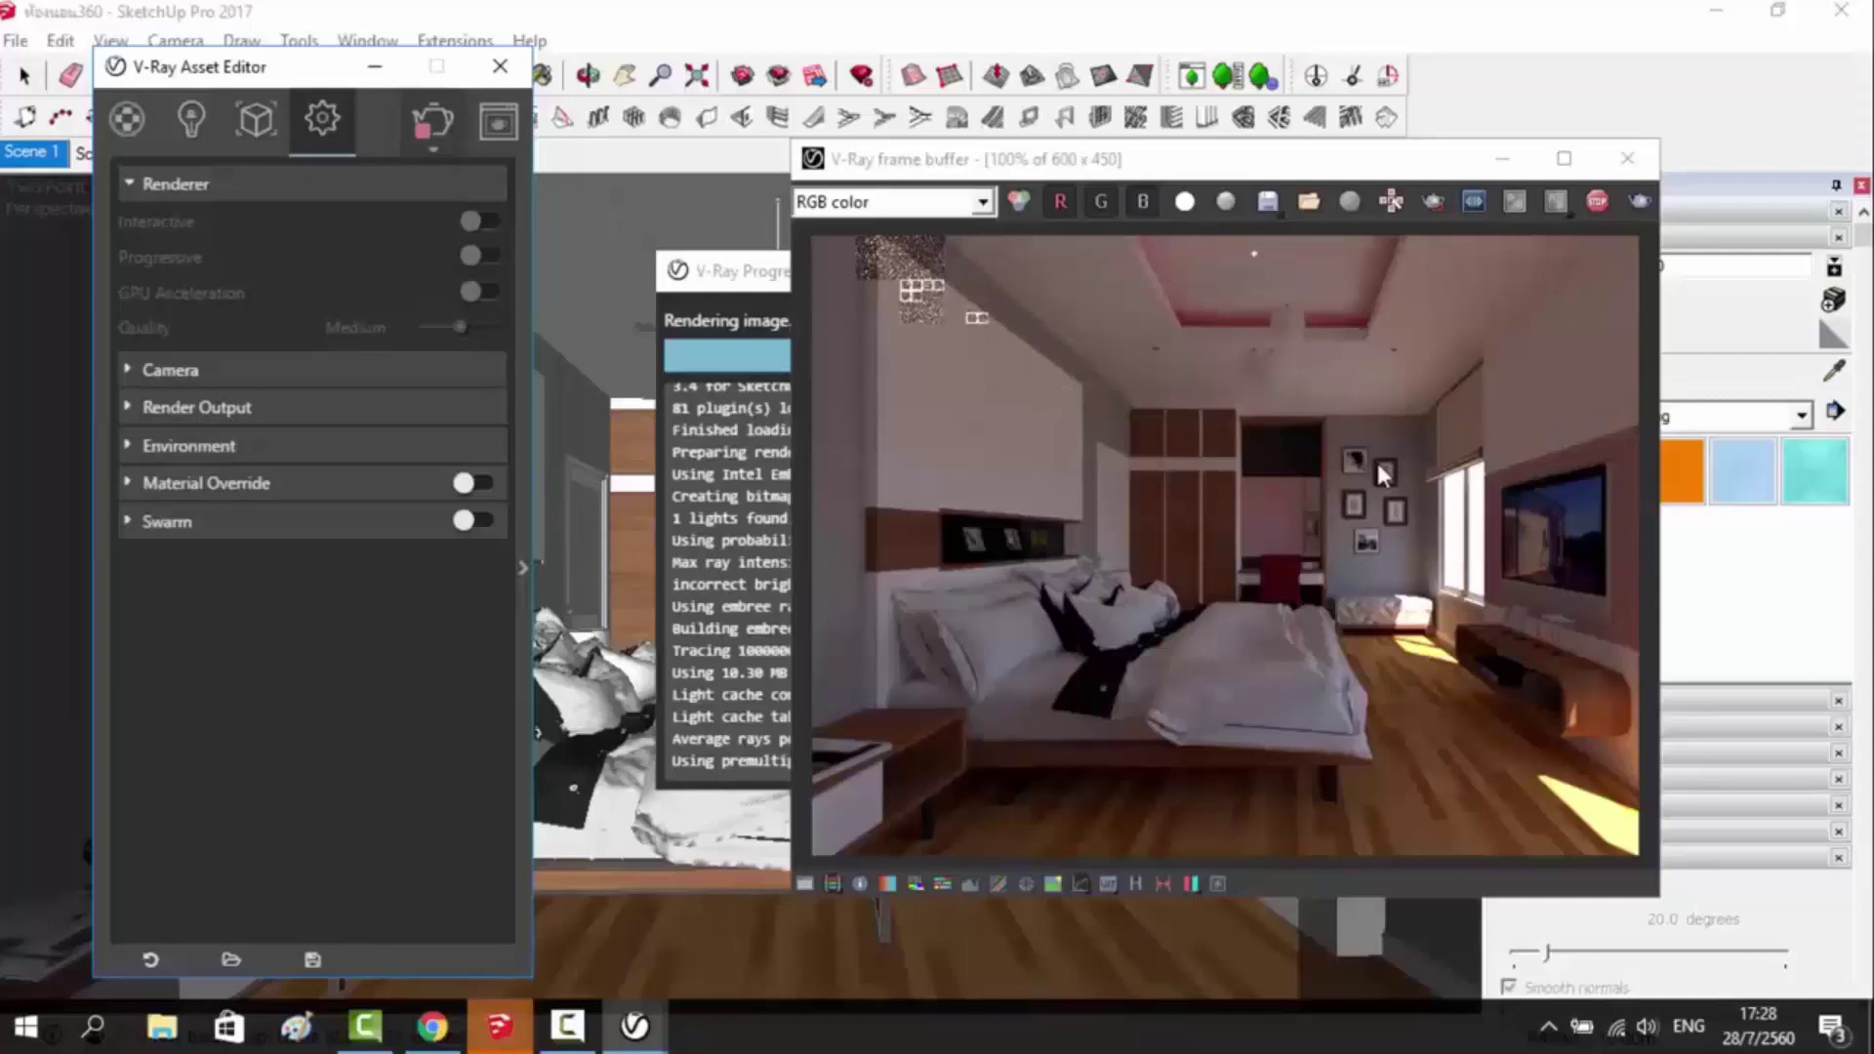
{"action": "left_click", "coordinate": [1266, 201]}
{"action": "type", "text": "medium"}
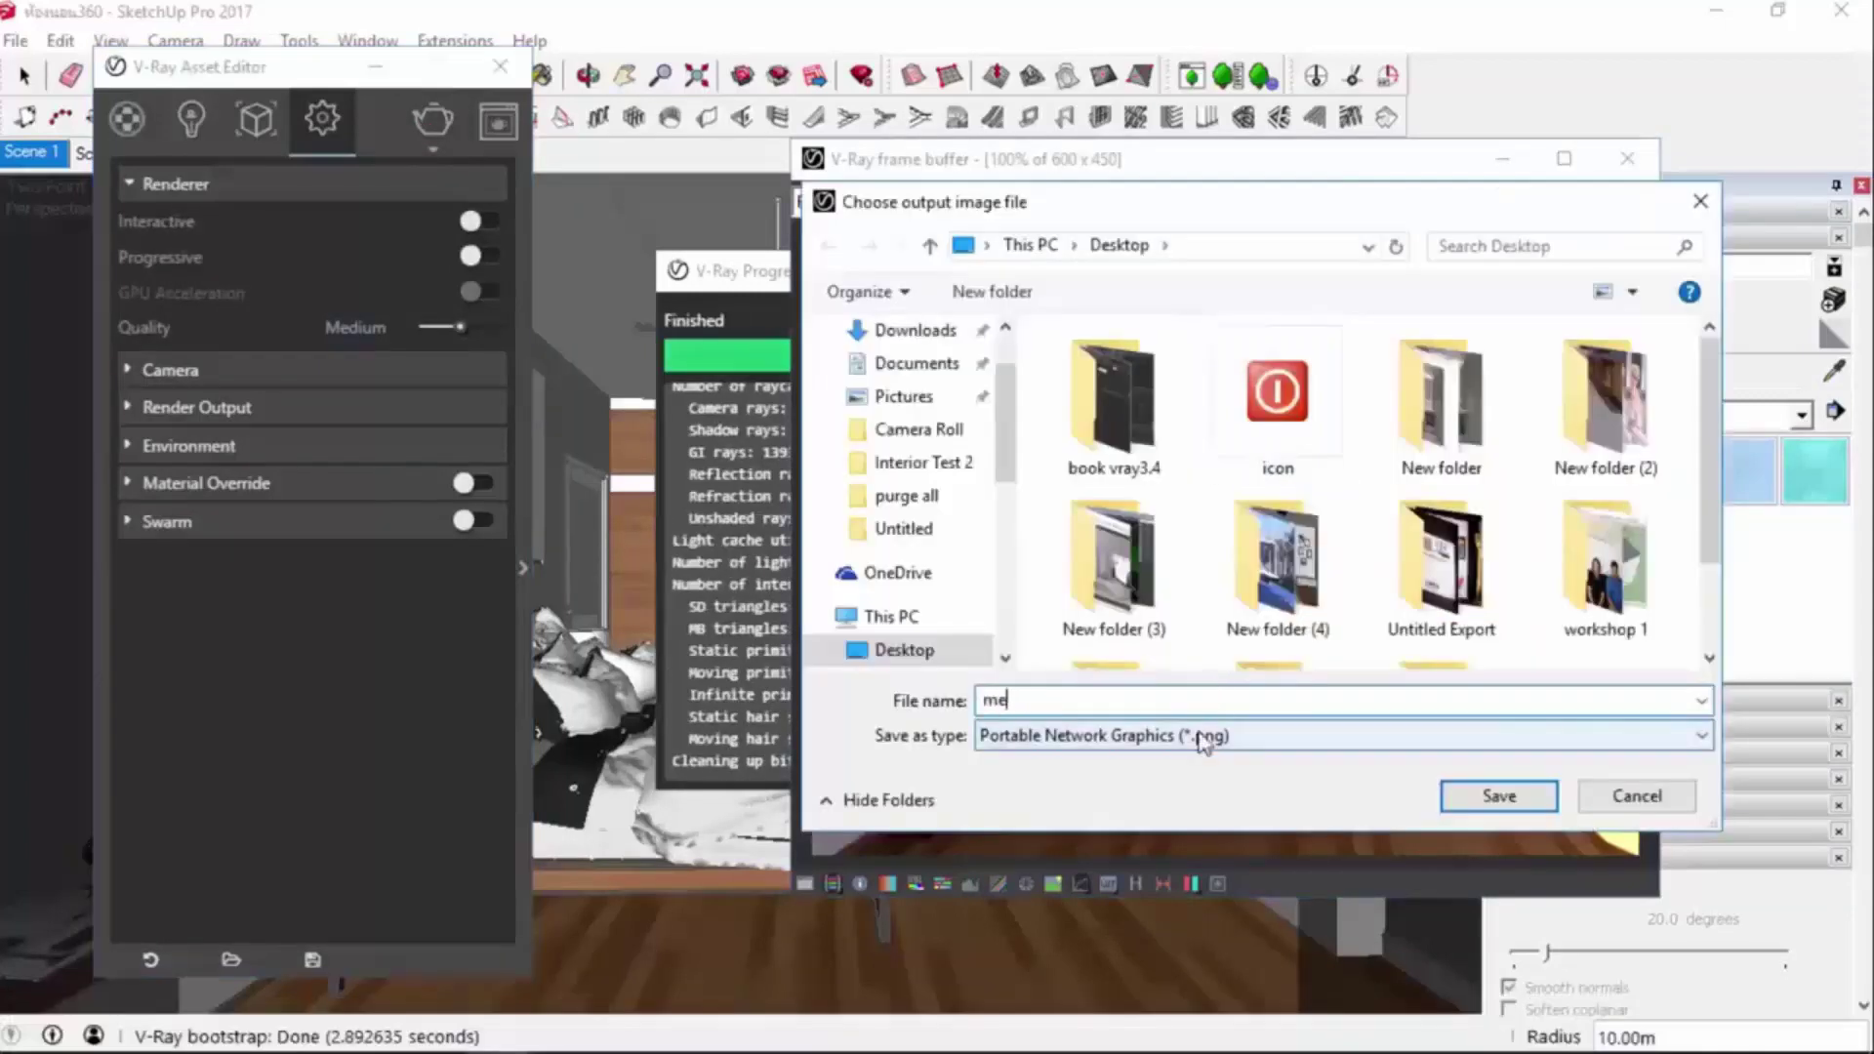
{"action": "left_click", "coordinate": [1306, 736]}
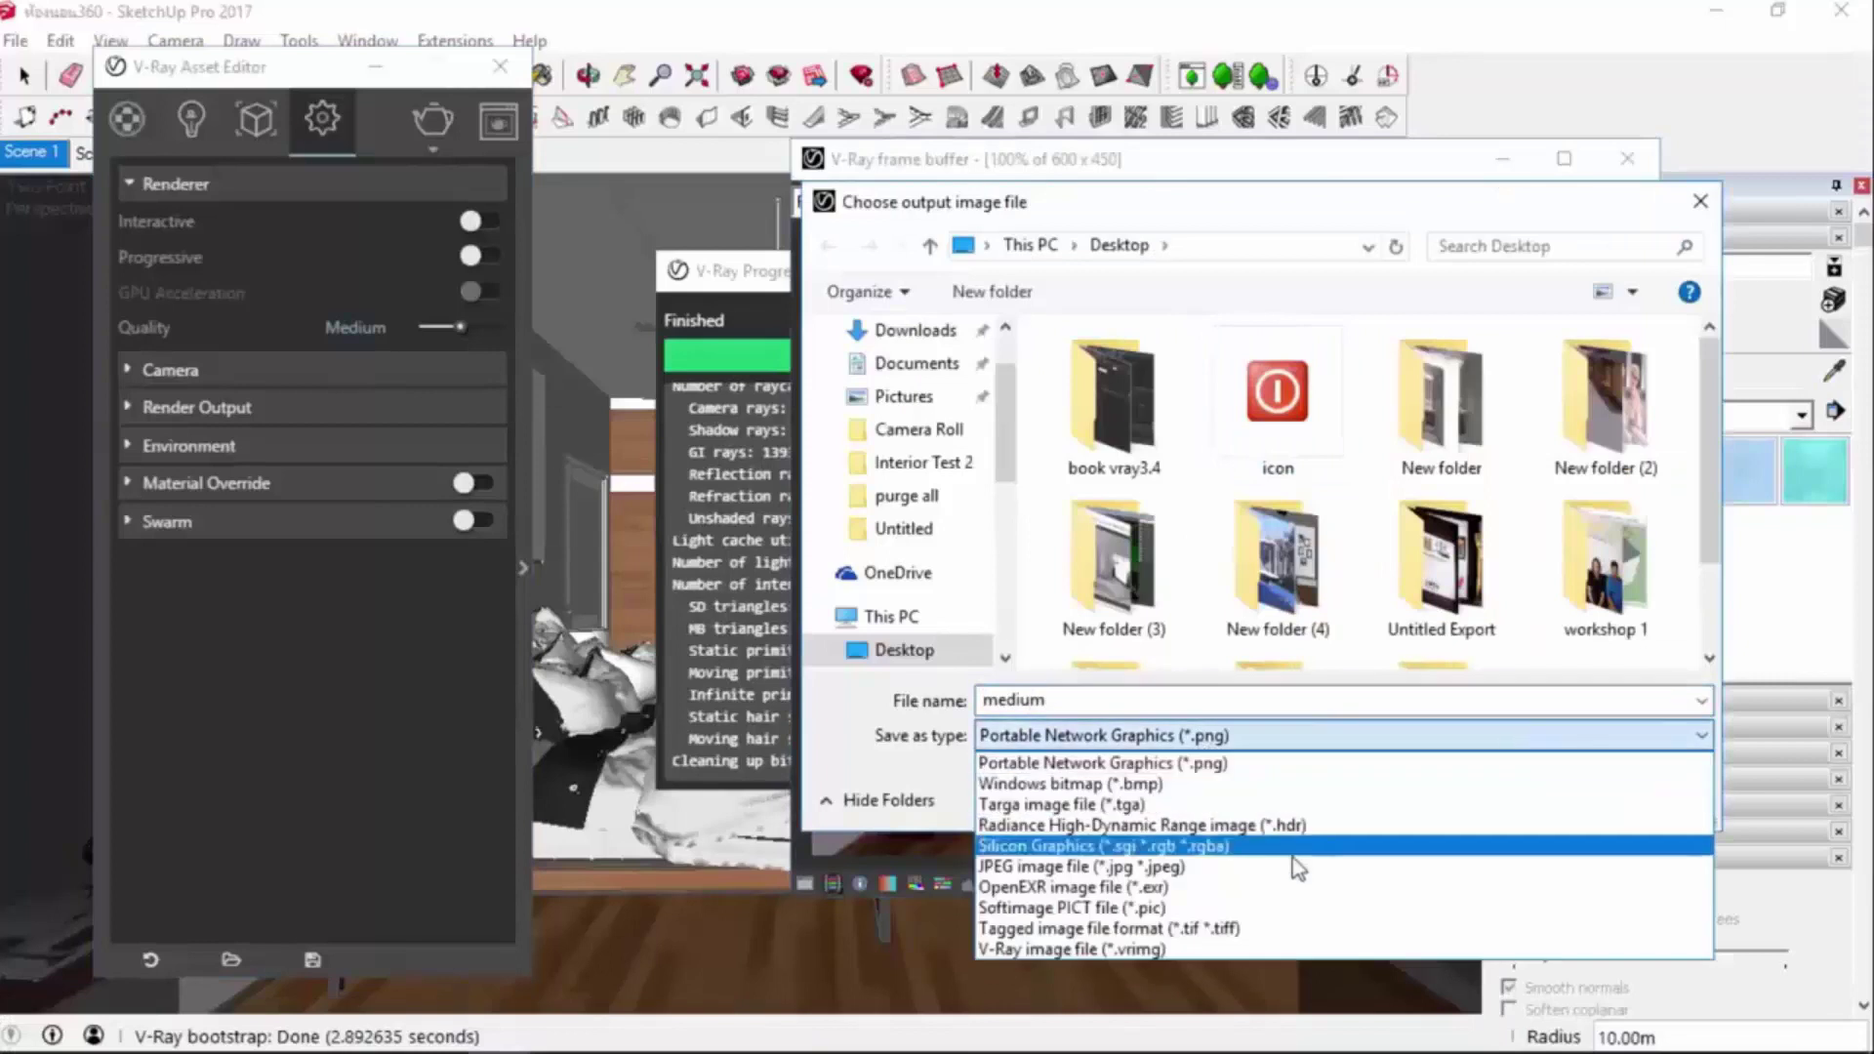
{"action": "left_click", "coordinate": [1296, 866]}
{"action": "left_click", "coordinate": [1493, 798]}
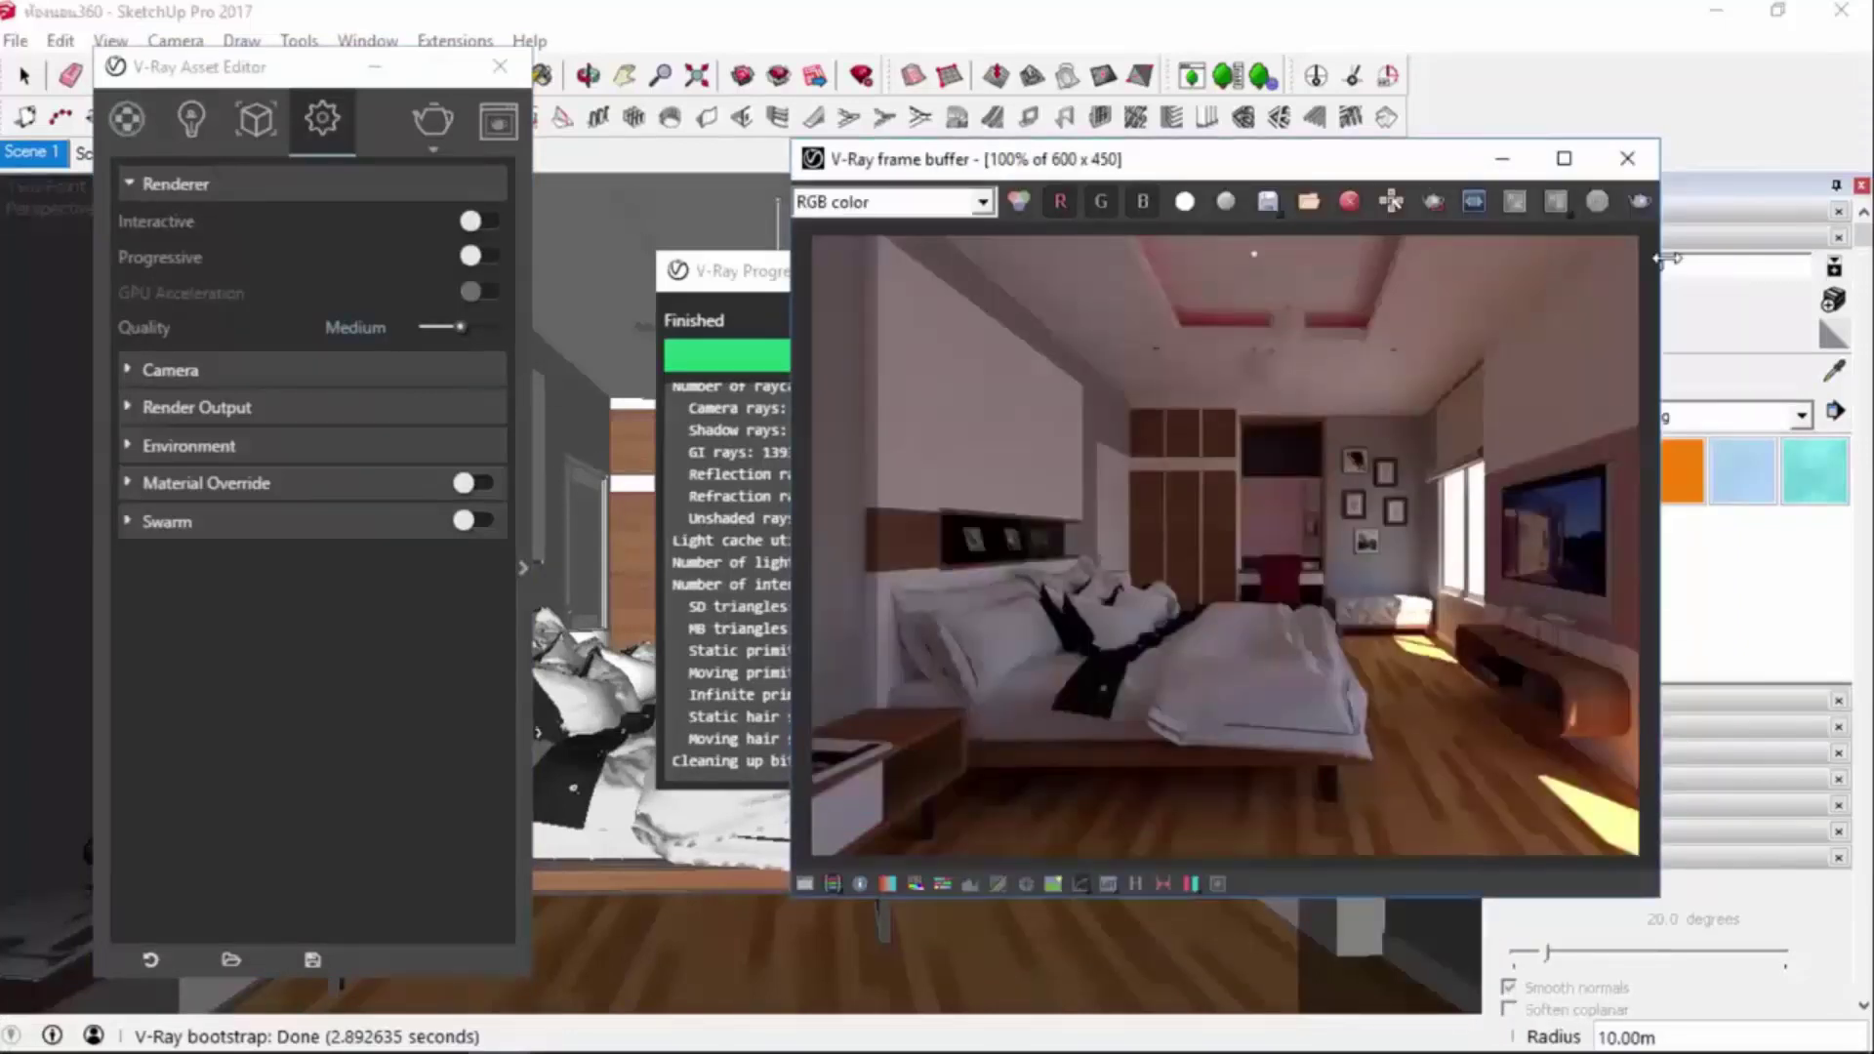
Minimize SketchUp and open the draft and medium images from the desktop in Photos.
{"action": "left_click", "coordinate": [1704, 12]}
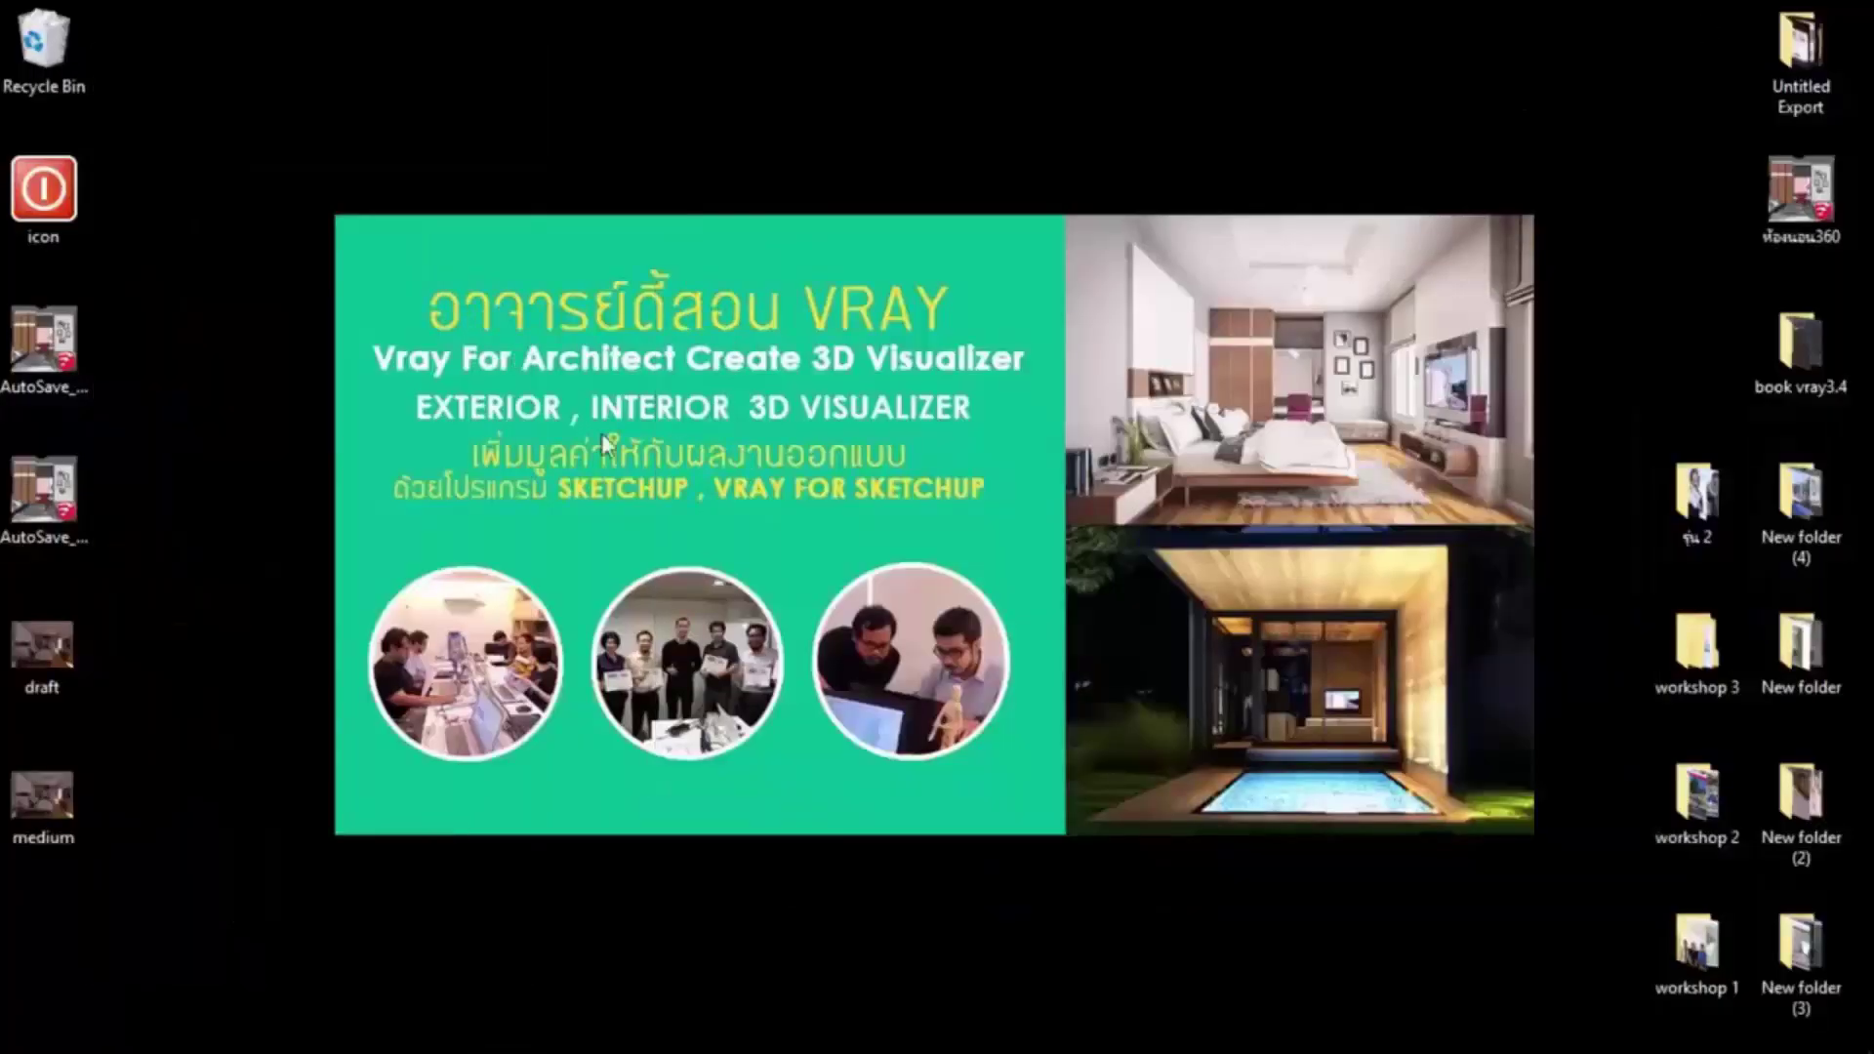
{"action": "left_click", "coordinate": [77, 629]}
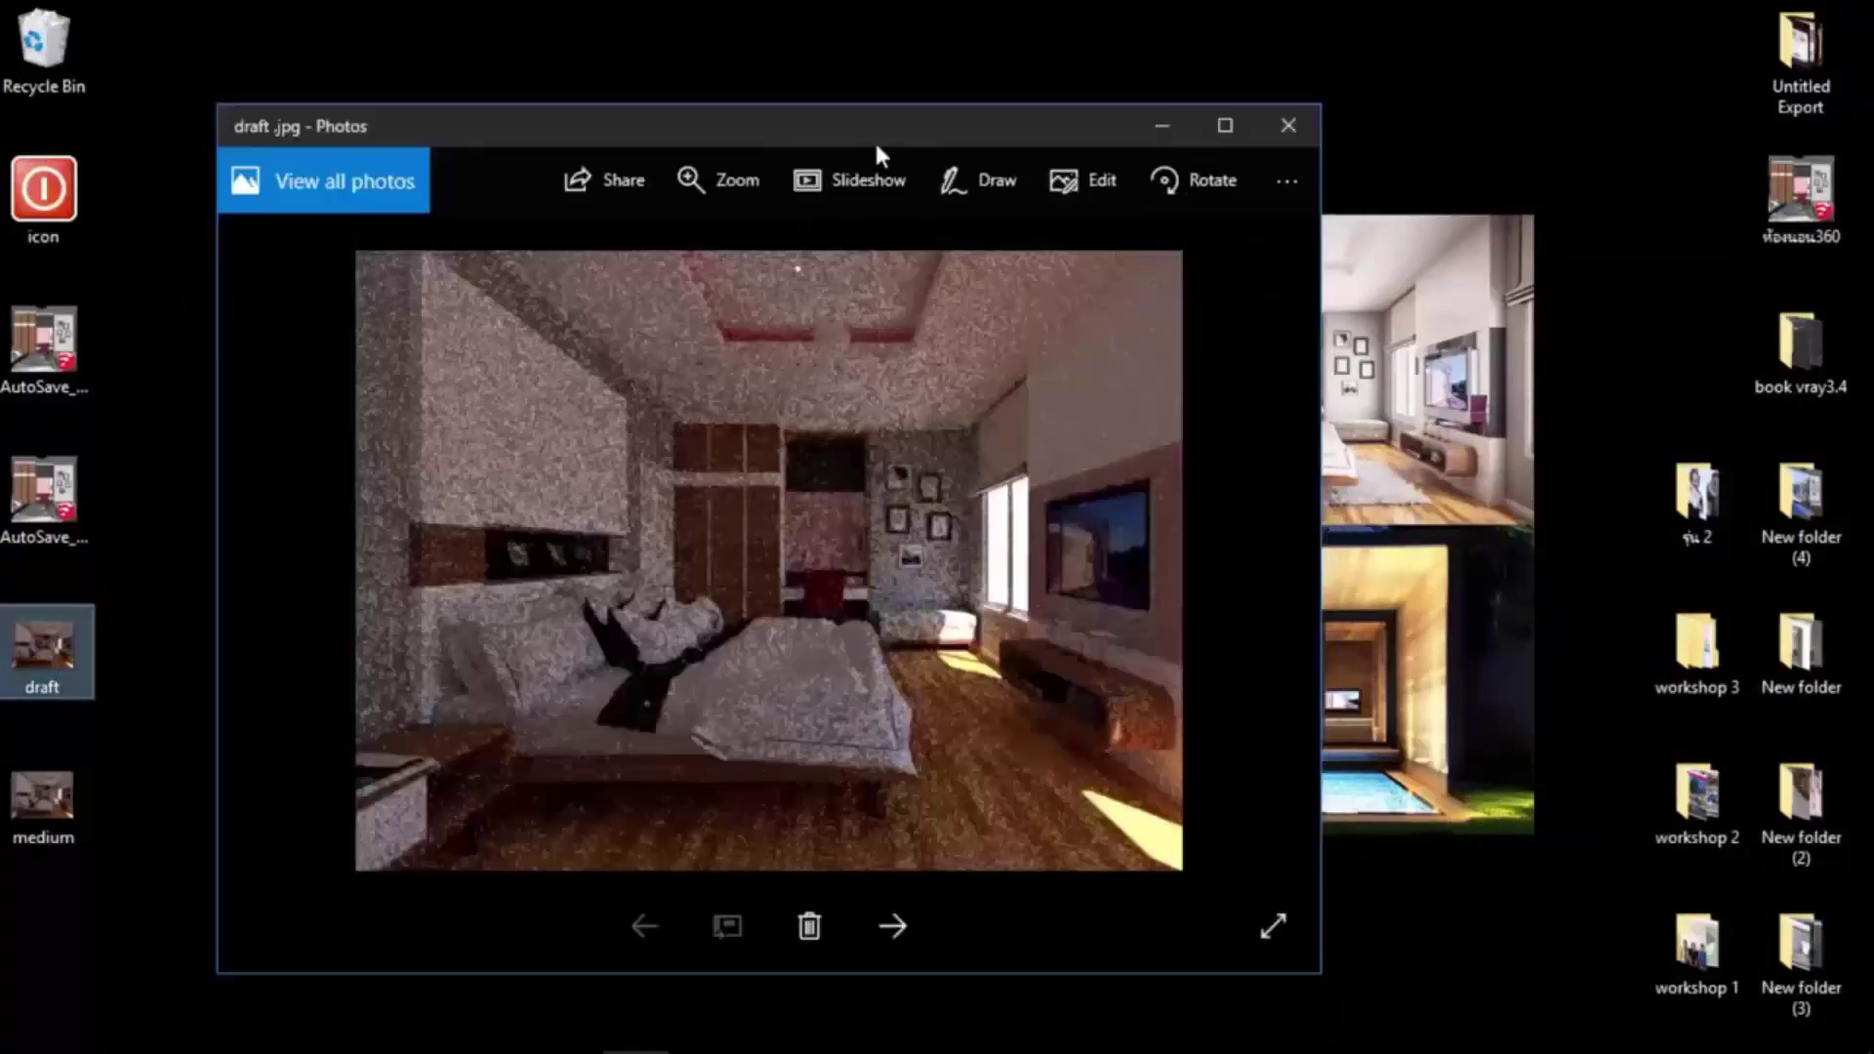
{"action": "left_click_drag", "start_coordinate": [900, 120], "coordinate": [829, 92]}
{"action": "double_click", "coordinate": [30, 800]}
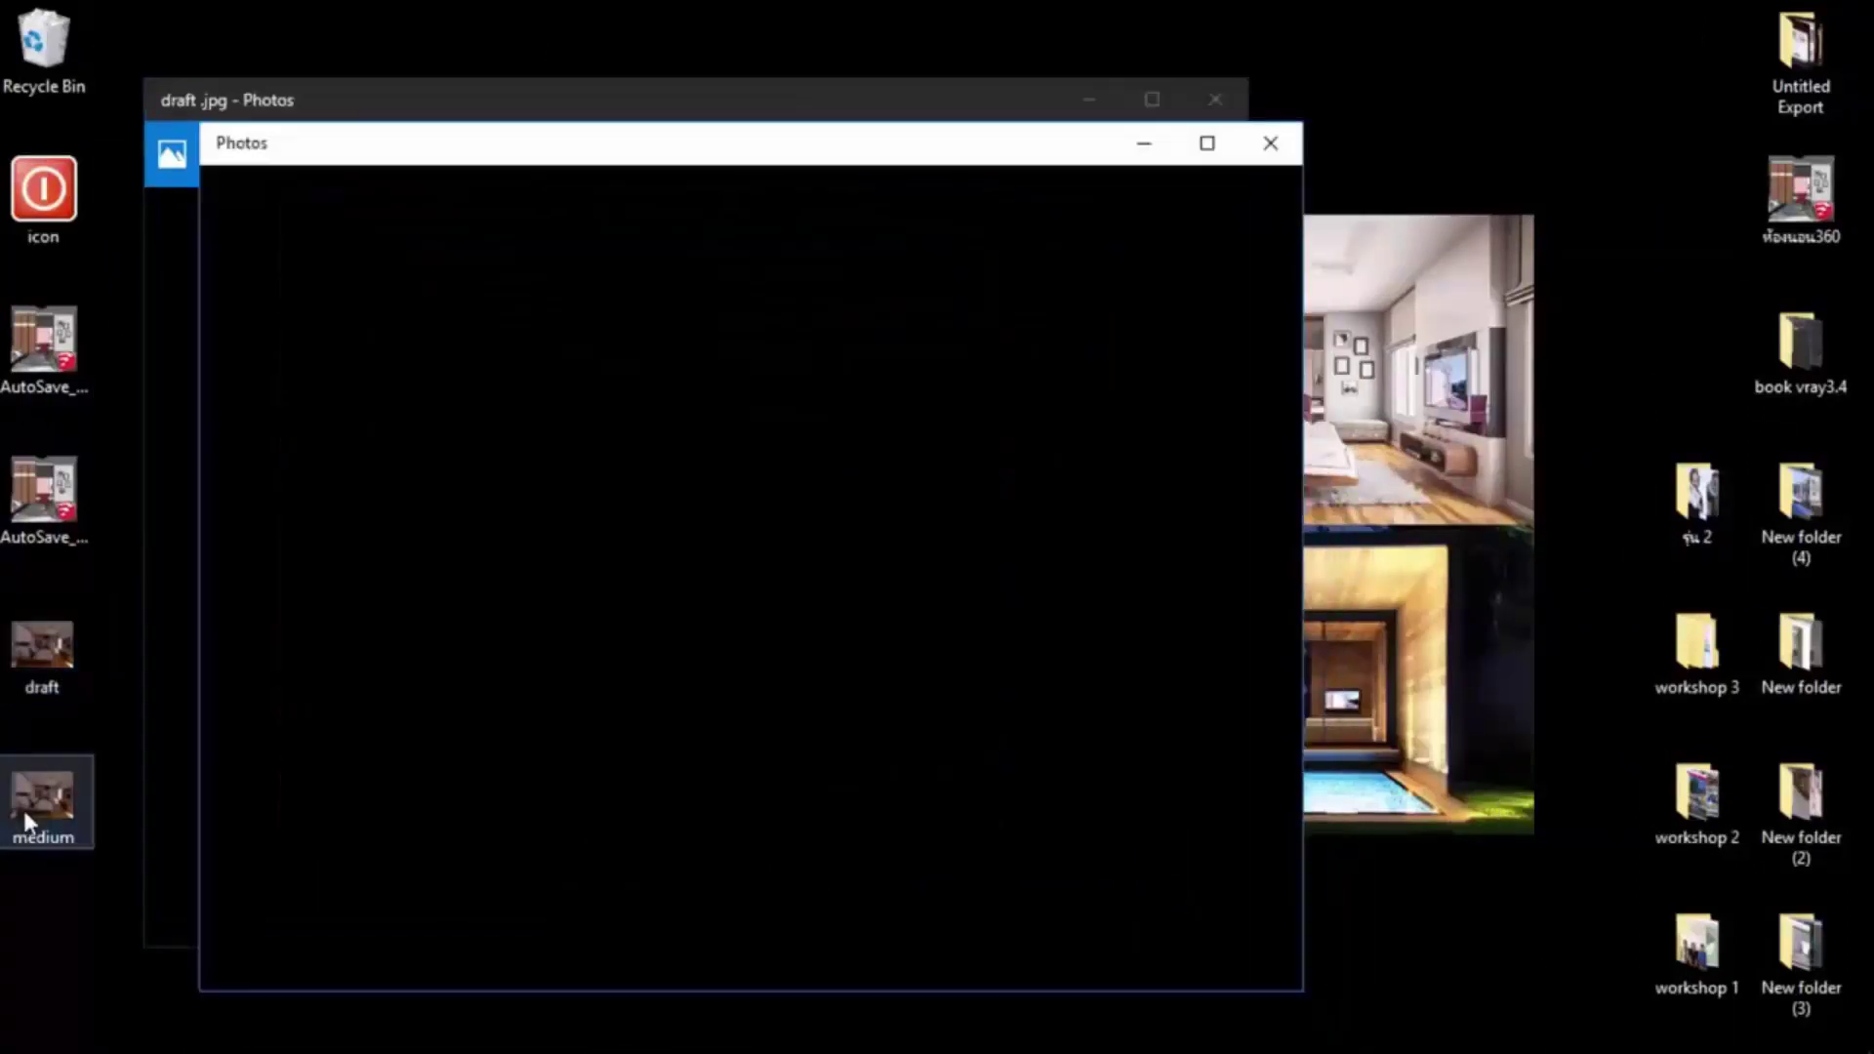
Arrange the draft and medium image windows side by side to compare their render noise.
{"action": "left_click_drag", "start_coordinate": [683, 148], "coordinate": [1320, 95]}
{"action": "left_click_drag", "start_coordinate": [779, 117], "coordinate": [629, 104]}
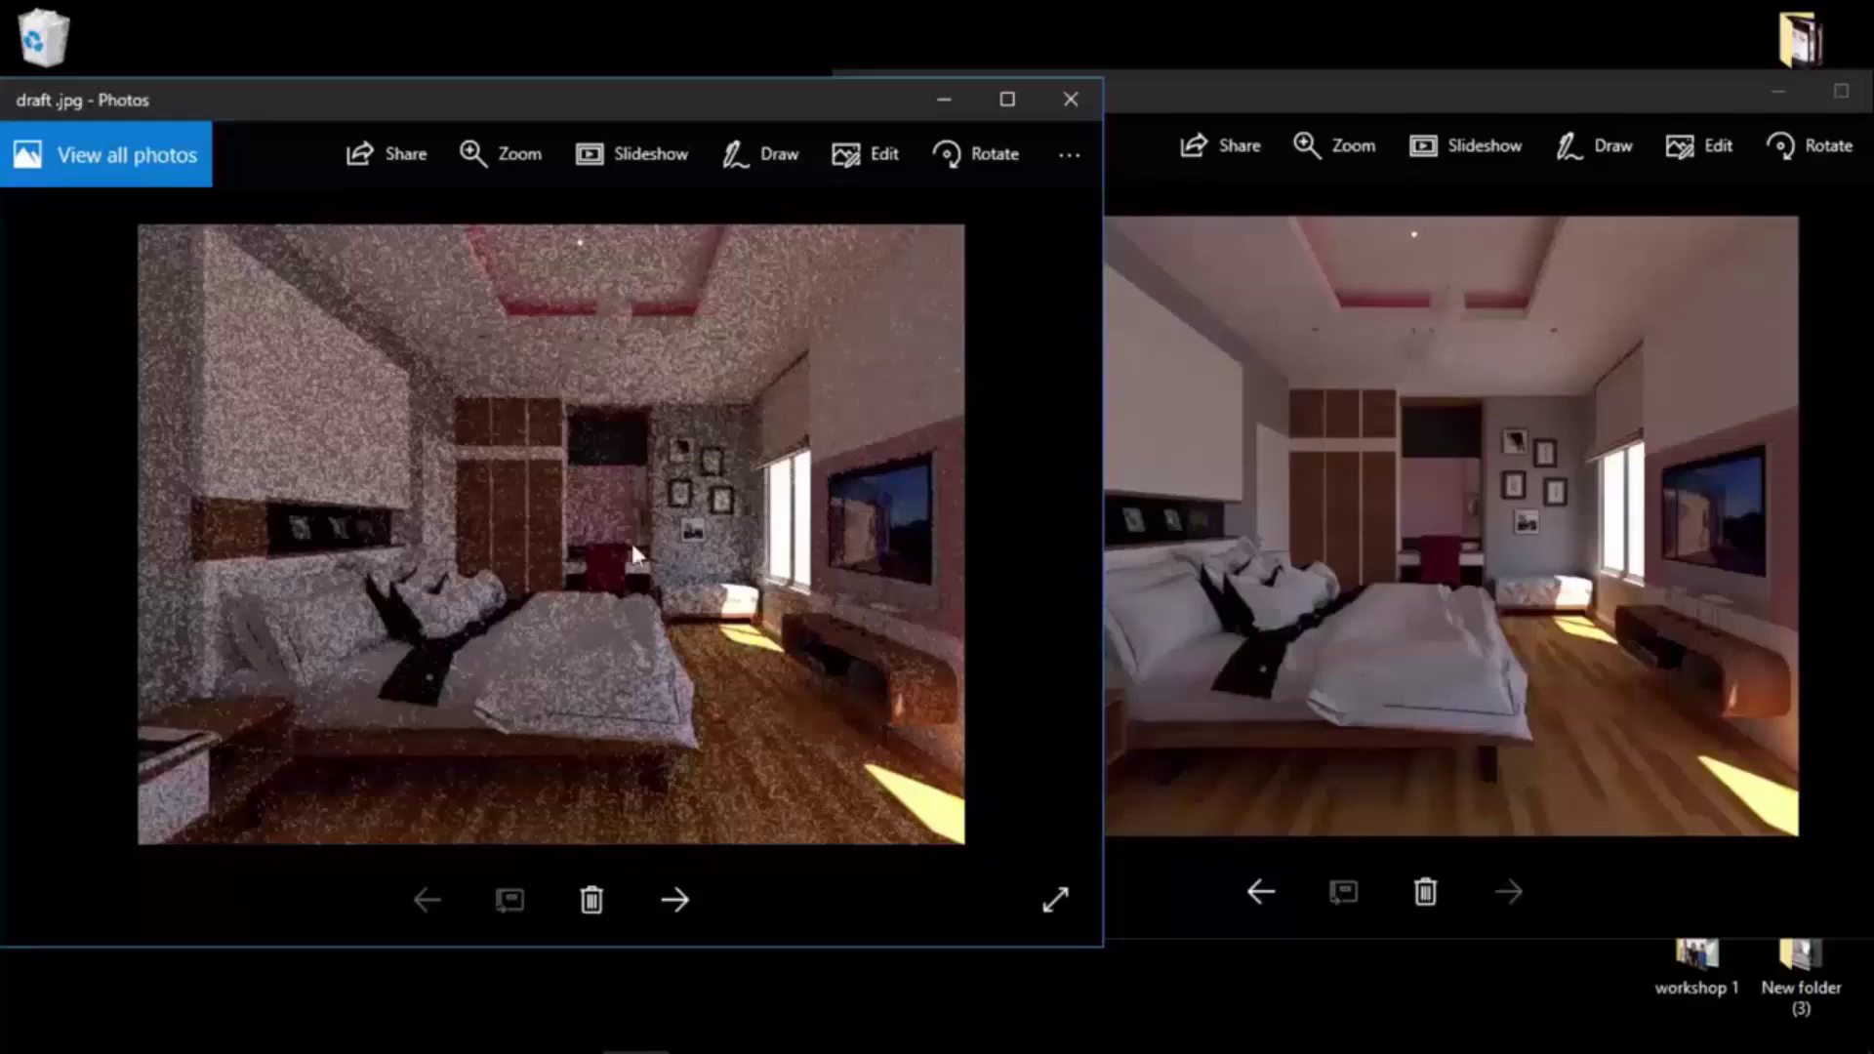
{"action": "left_click", "coordinate": [1343, 84]}
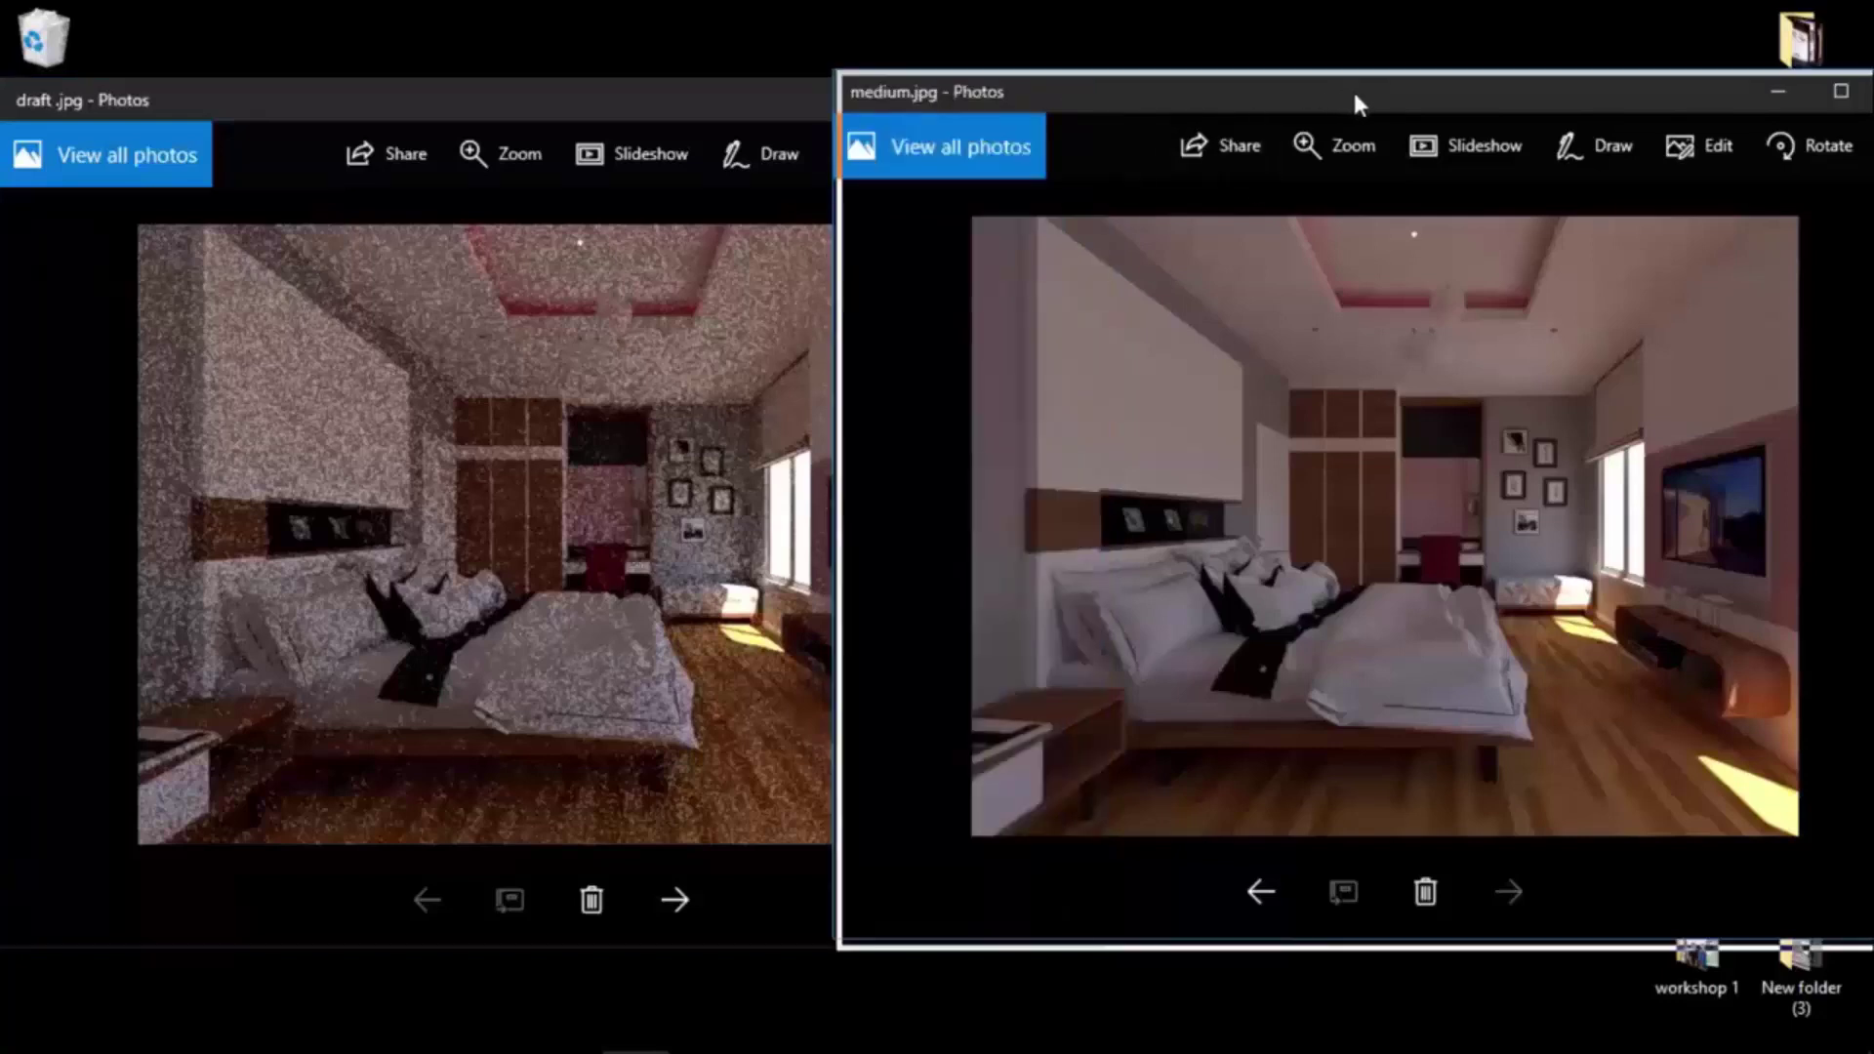
{"action": "left_click_drag", "start_coordinate": [1351, 88], "coordinate": [1366, 88]}
{"action": "left_click_drag", "start_coordinate": [742, 105], "coordinate": [549, 107]}
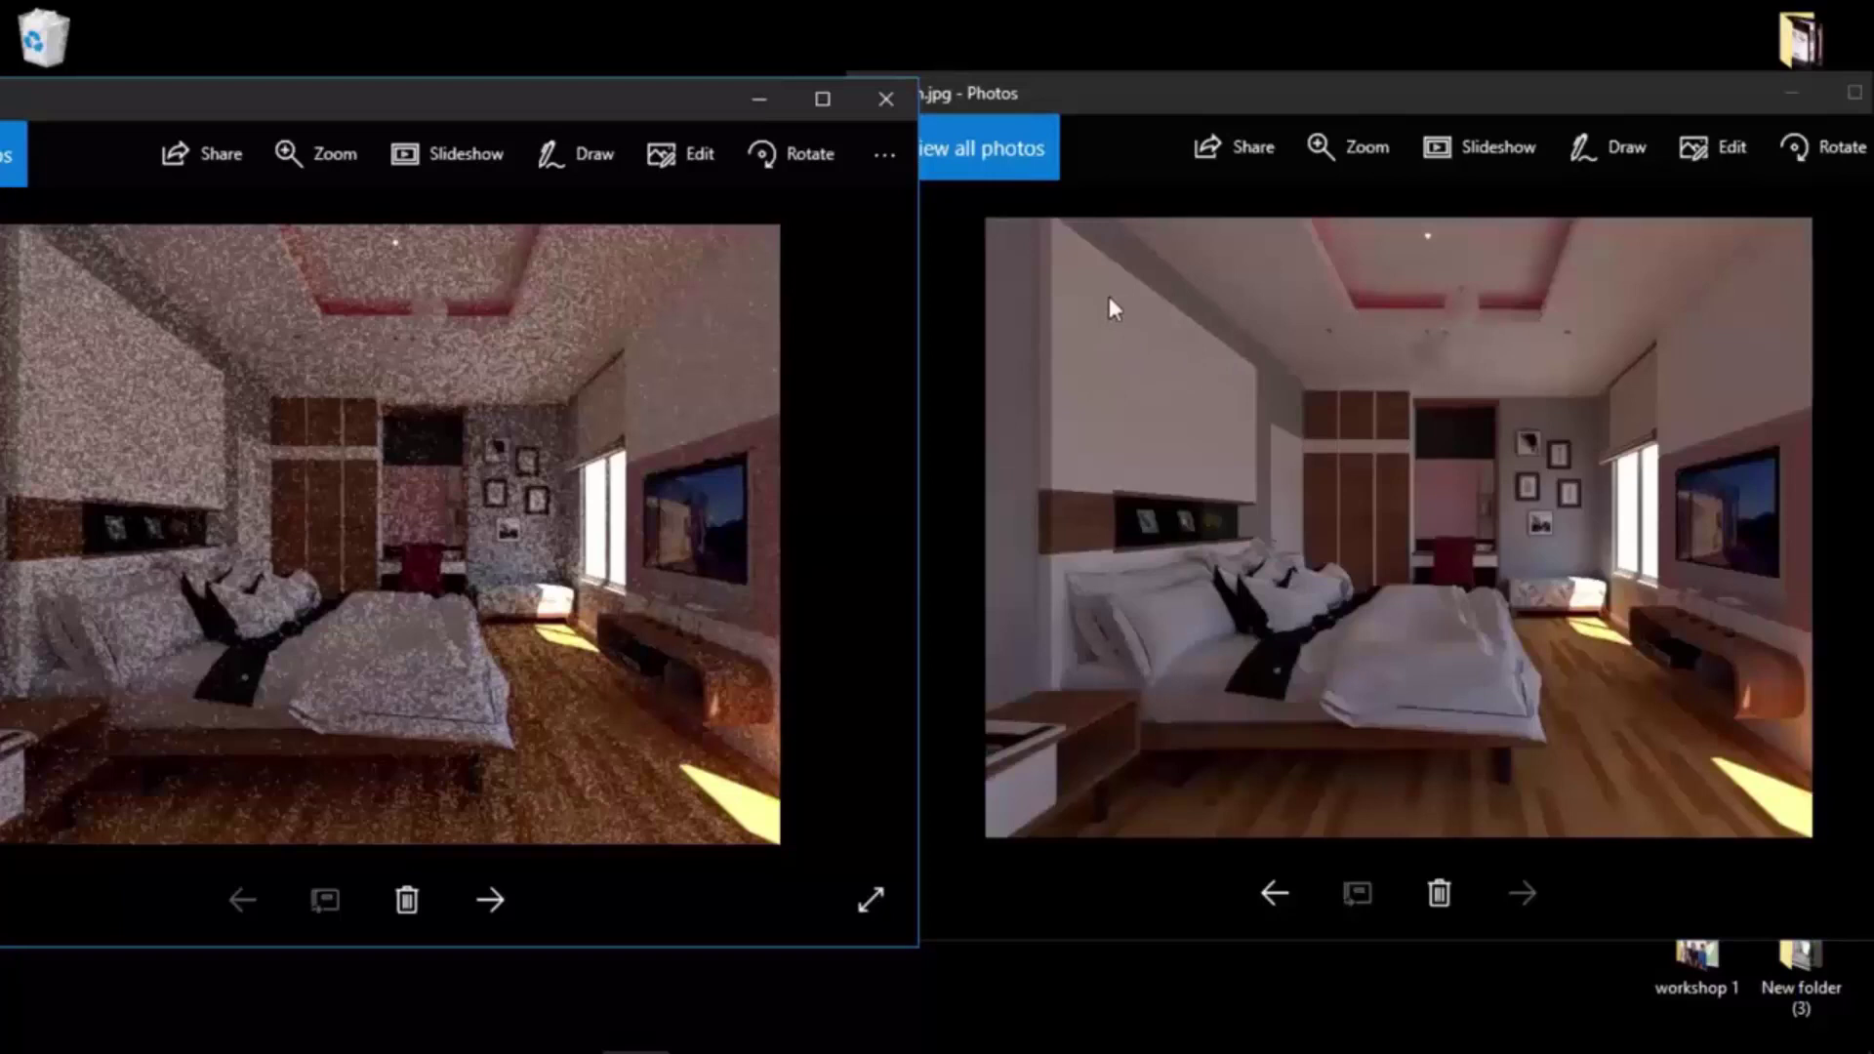
{"action": "left_click_drag", "start_coordinate": [560, 101], "coordinate": [543, 88]}
{"action": "left_click_drag", "start_coordinate": [1182, 93], "coordinate": [1189, 90]}
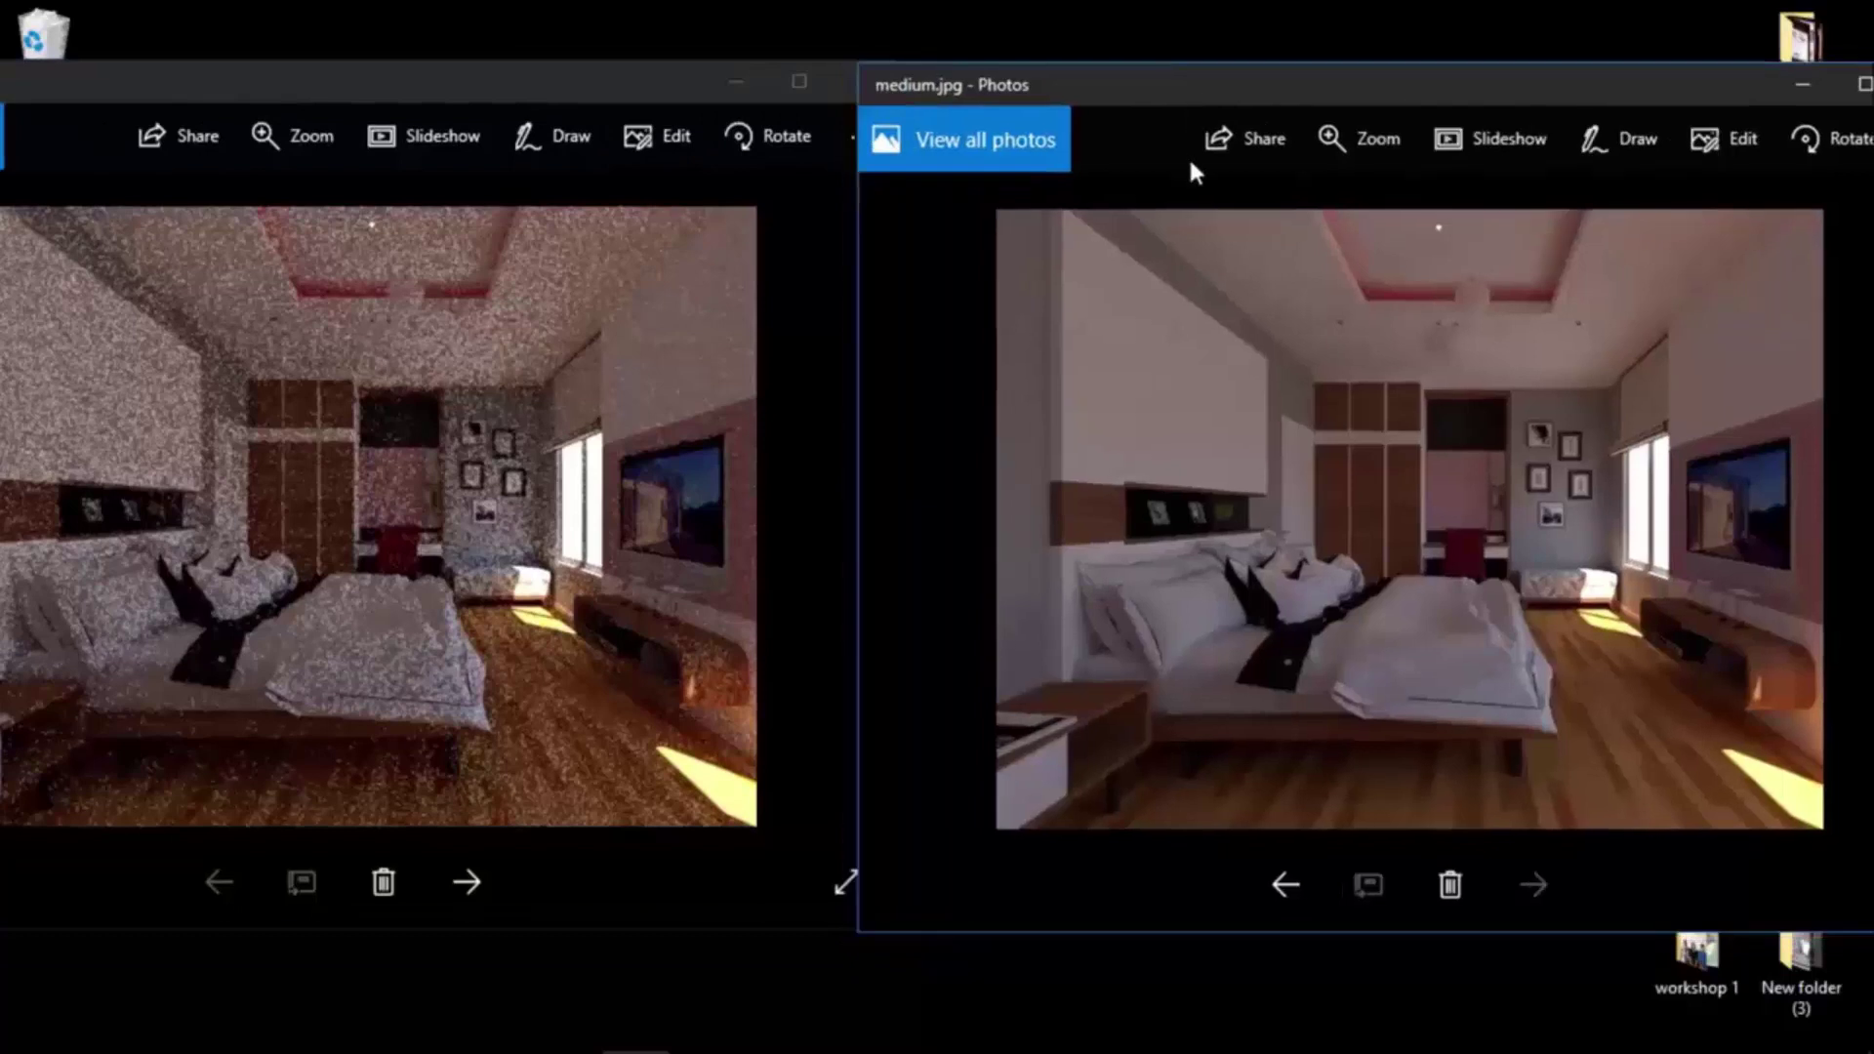